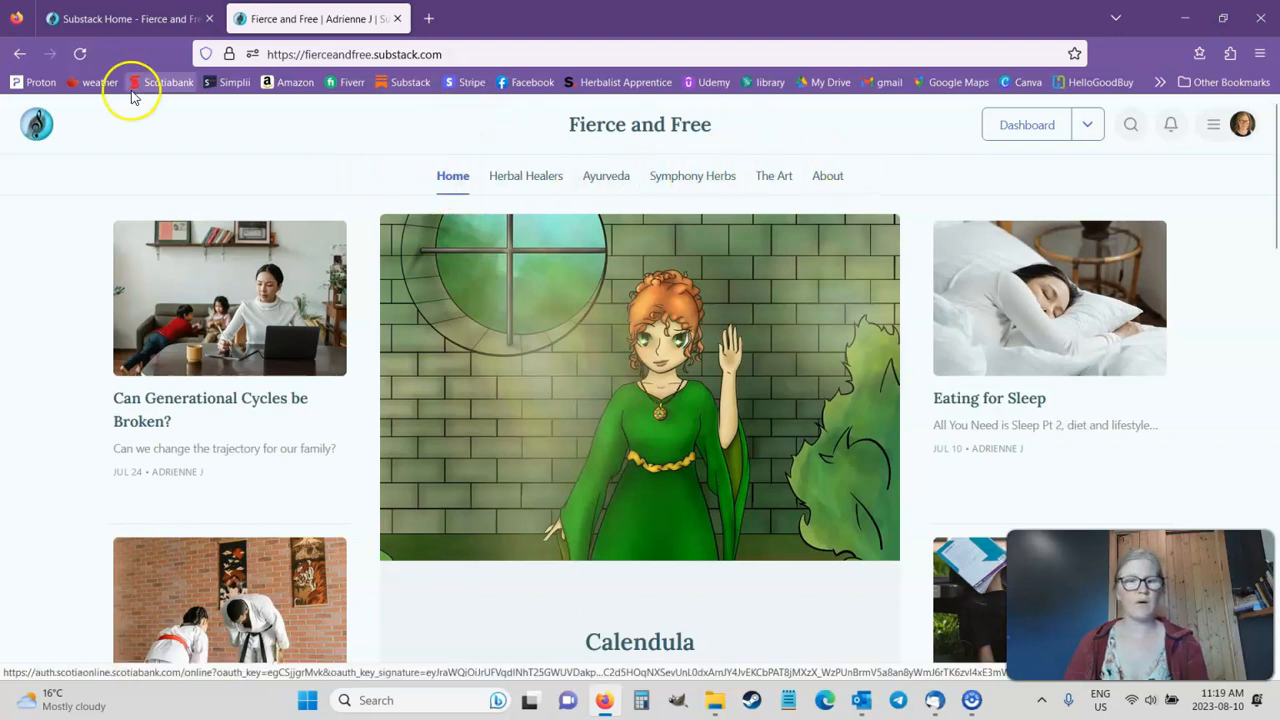
Step: Open the publication's Website settings from the dashboard and review which Navigation links are shown or hidden
left_click(90, 16)
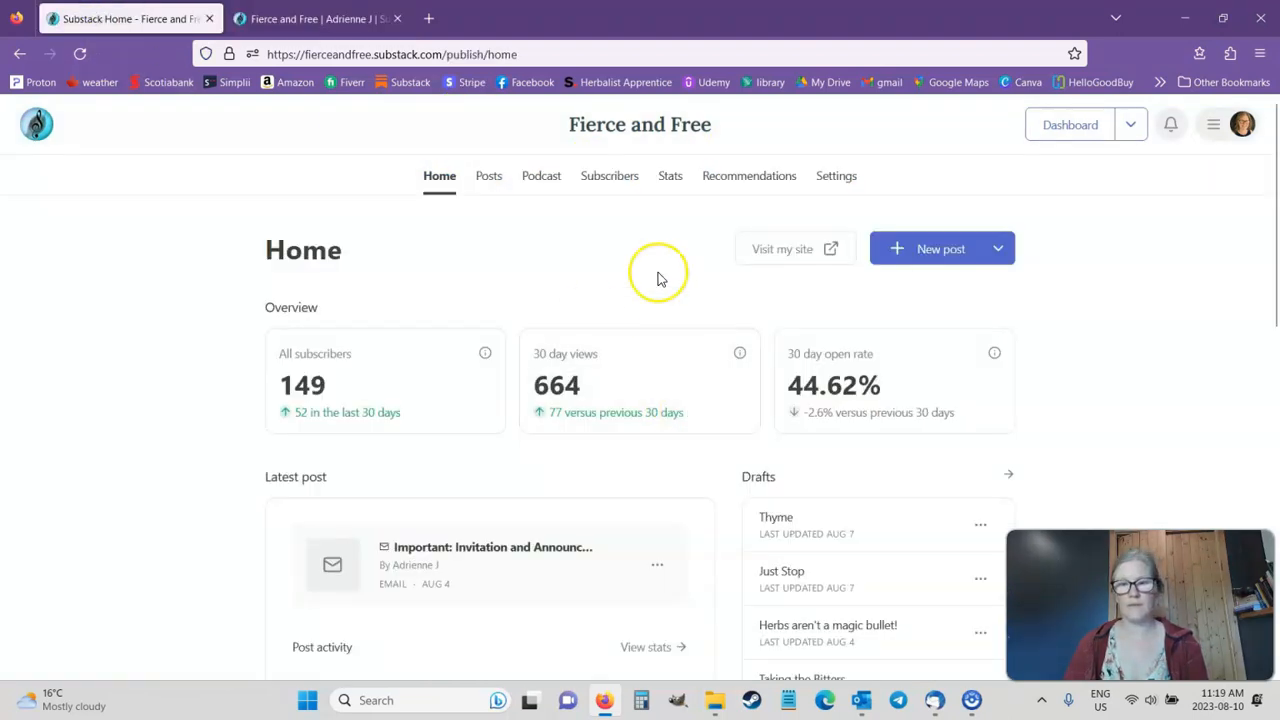
left_click(836, 177)
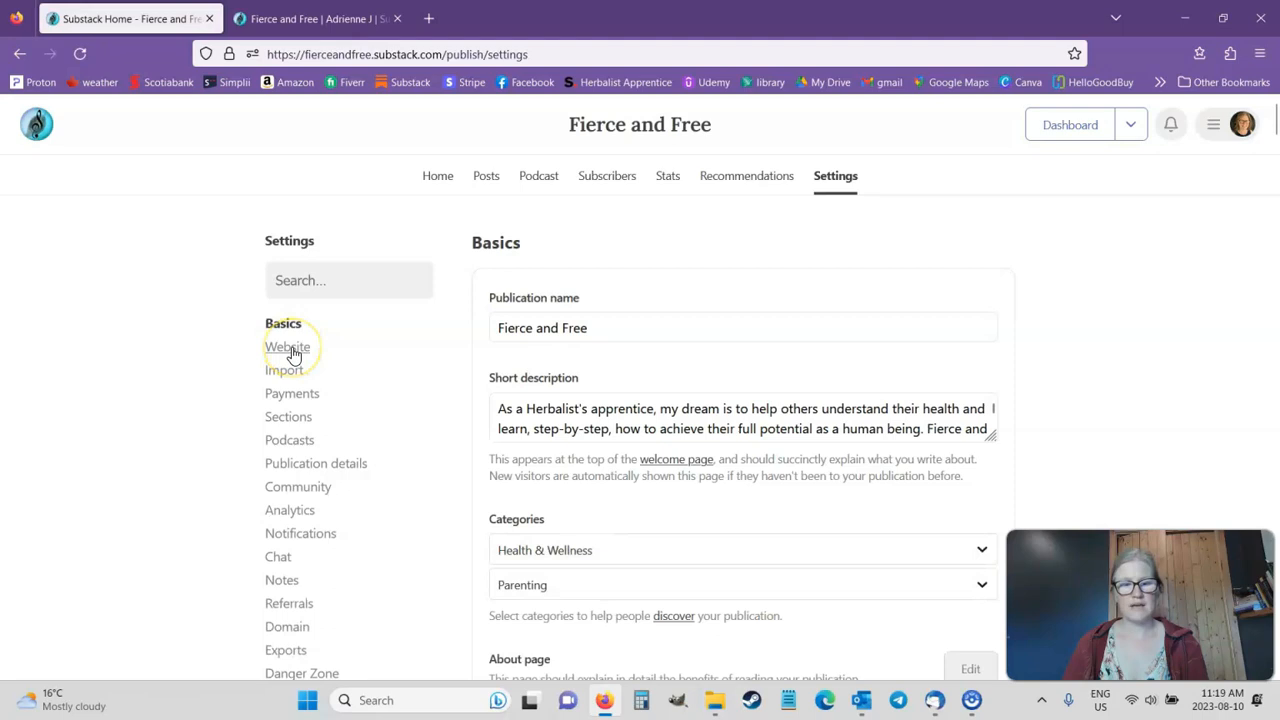
left_click(290, 347)
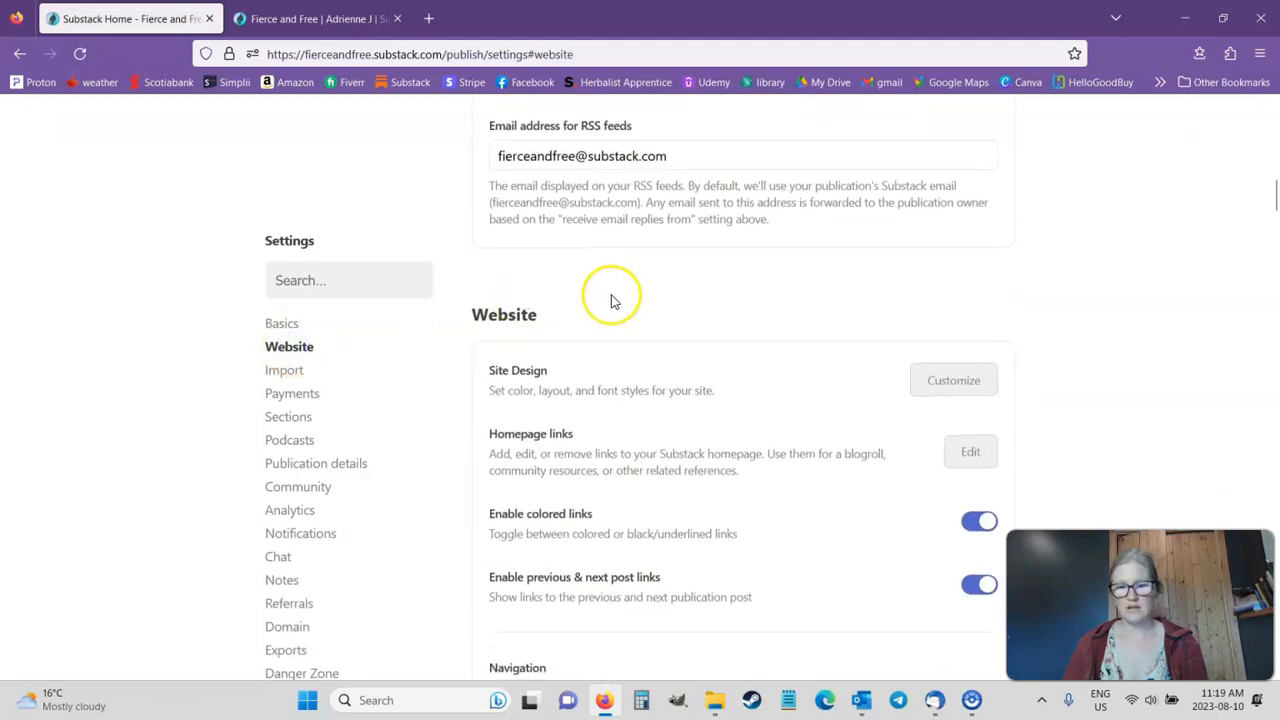
scroll(612, 294, "down", 4)
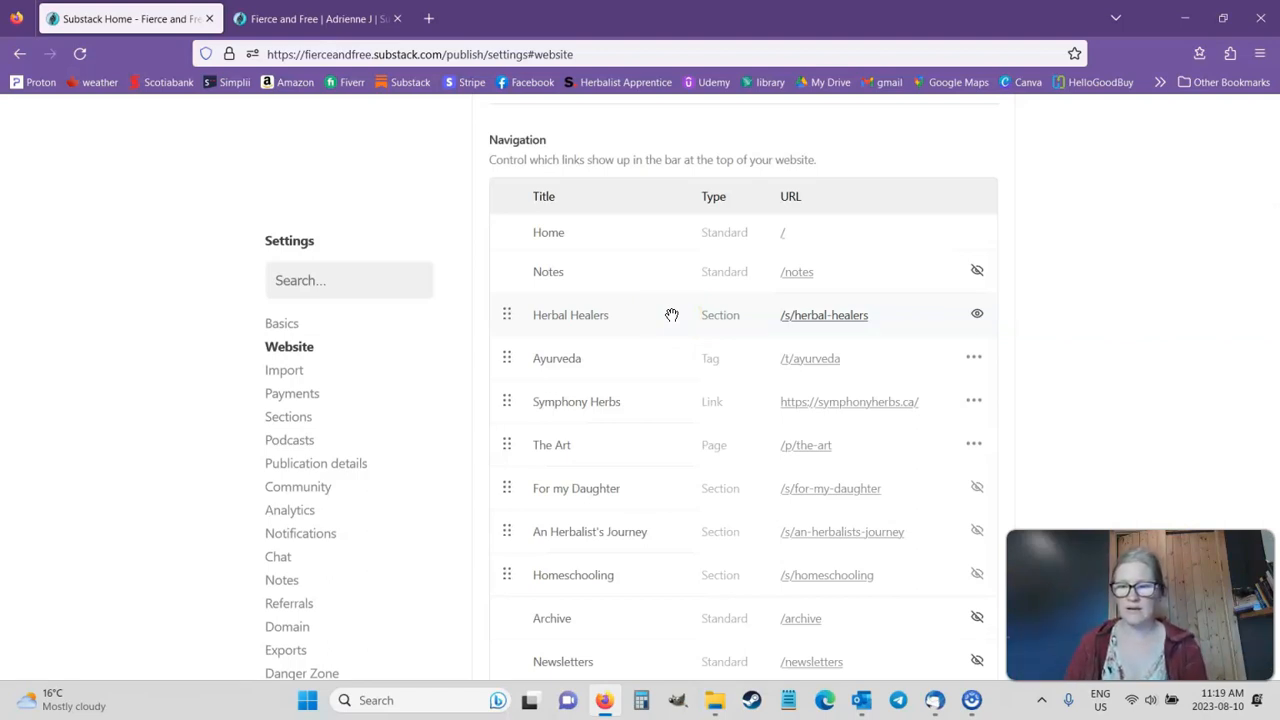
scroll(943, 251, "down", 2)
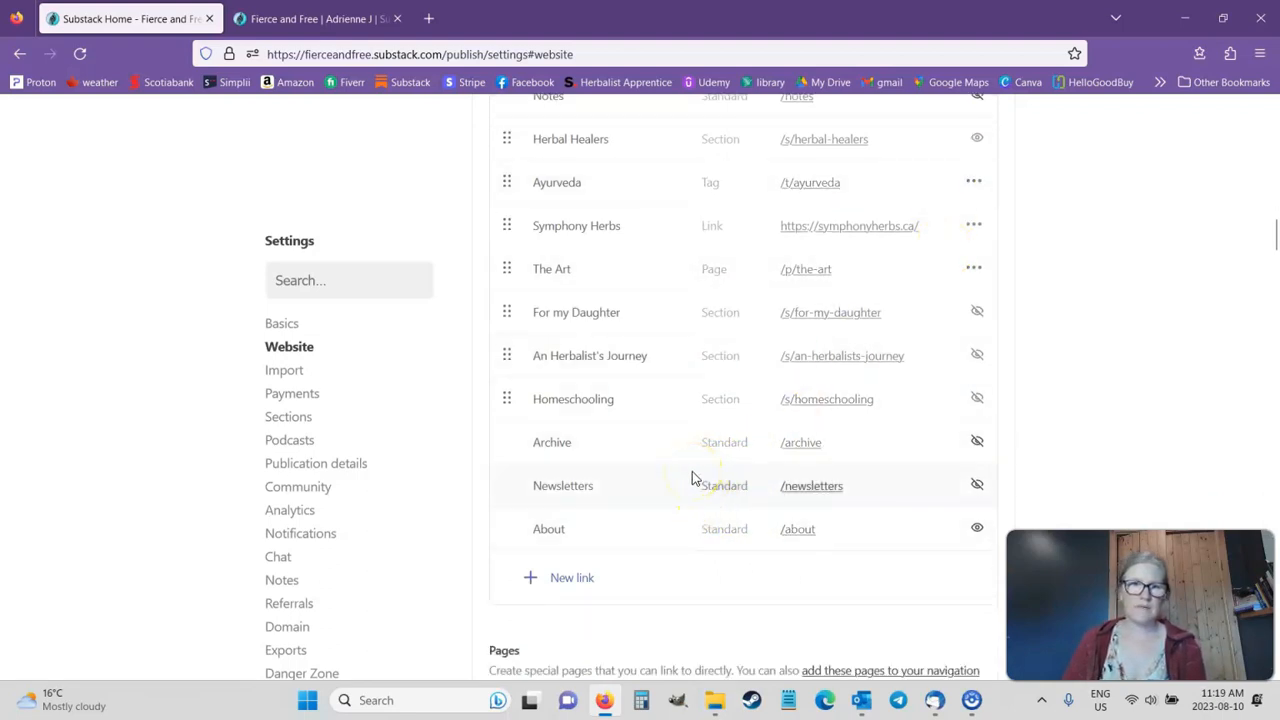
scroll(718, 458, "up", 4)
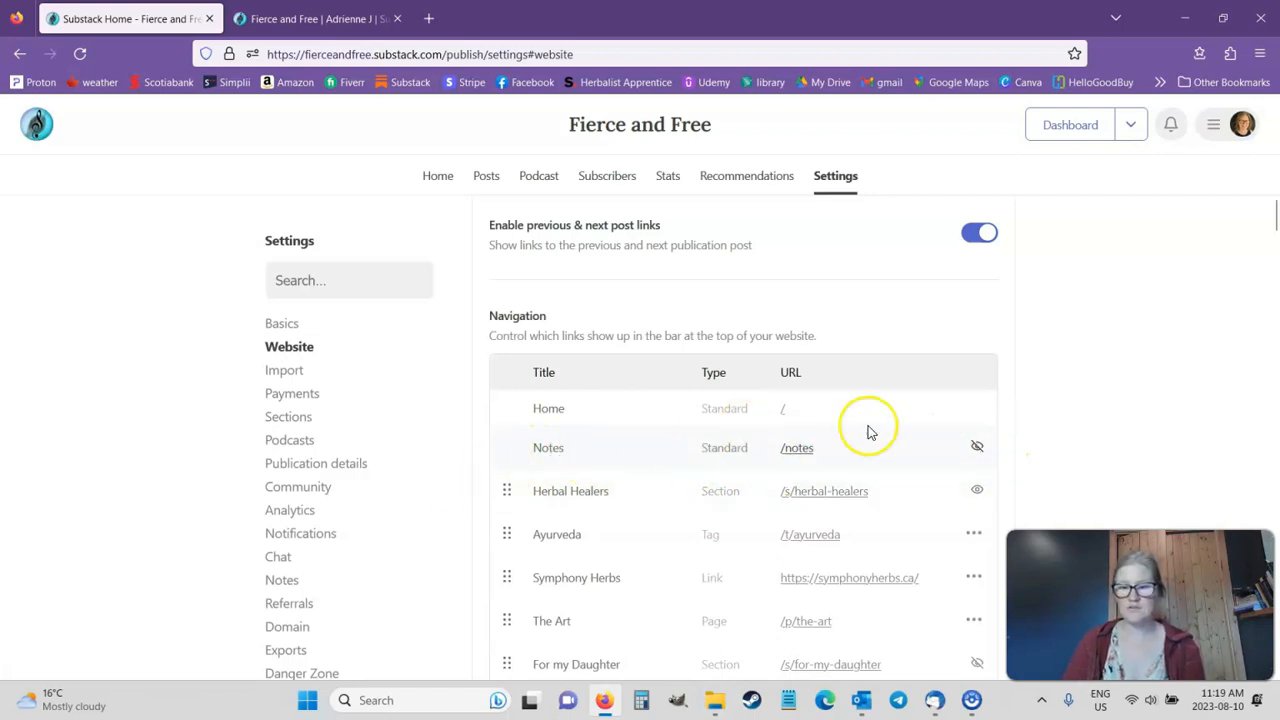
left_click(976, 447)
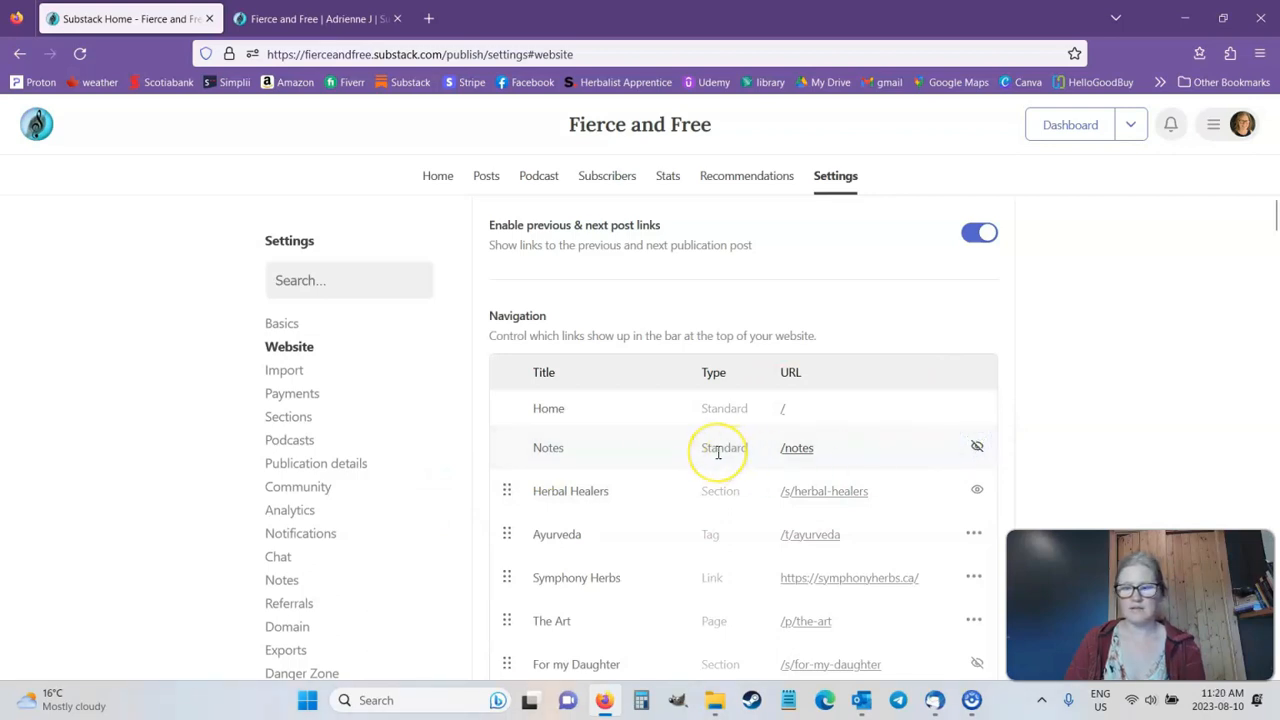
scroll(718, 452, "down", 1)
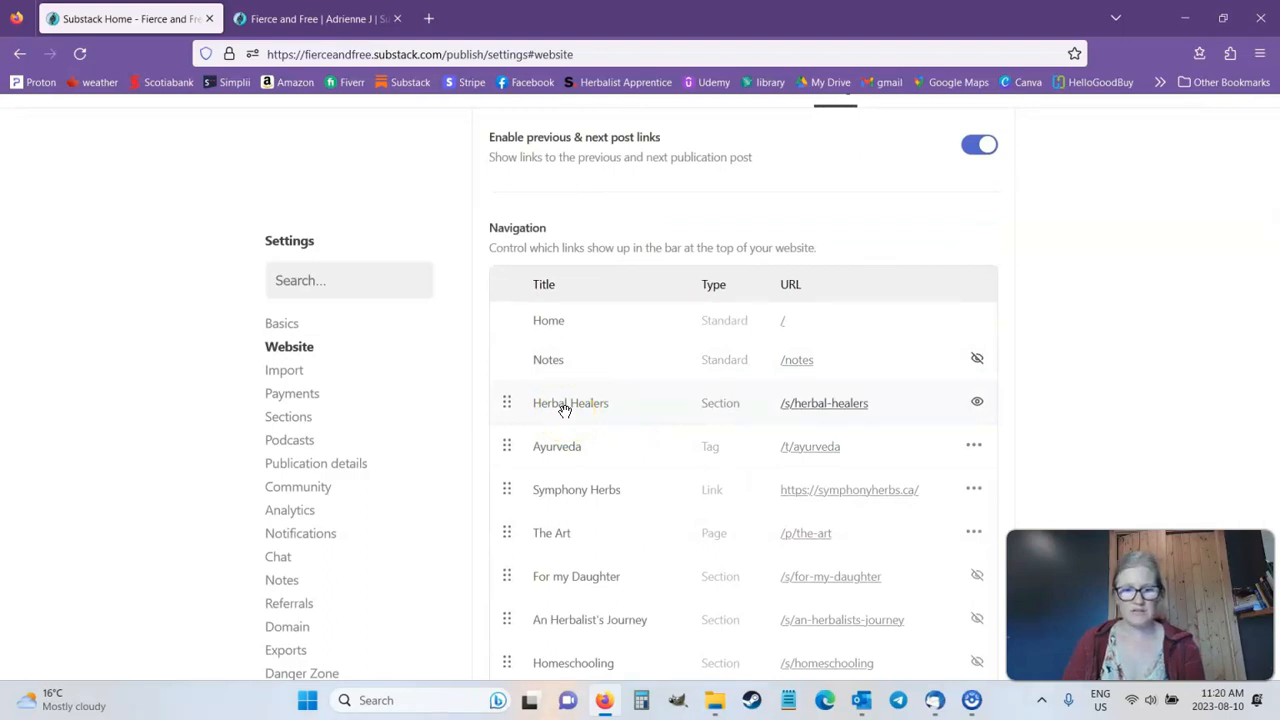
Step: Open the Herbal Healers section for editing from the publication's Sections settings
left_click(297, 420)
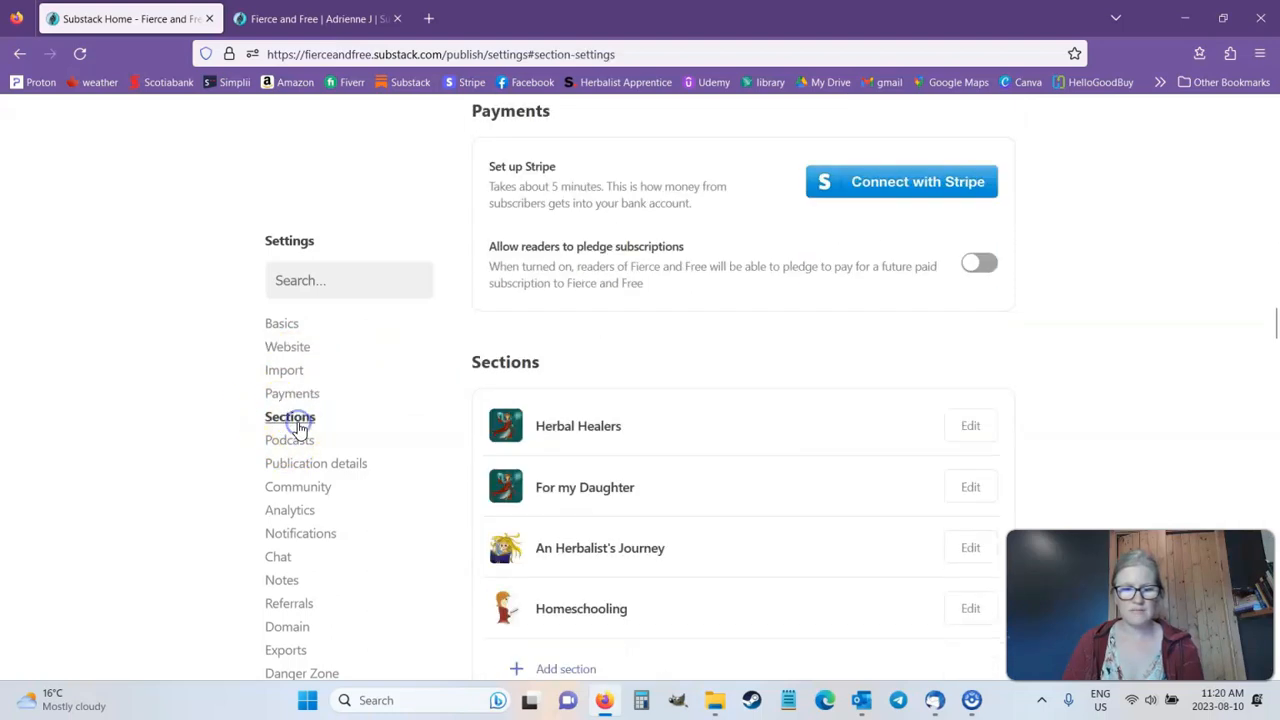
scroll(960, 385, "down", 3)
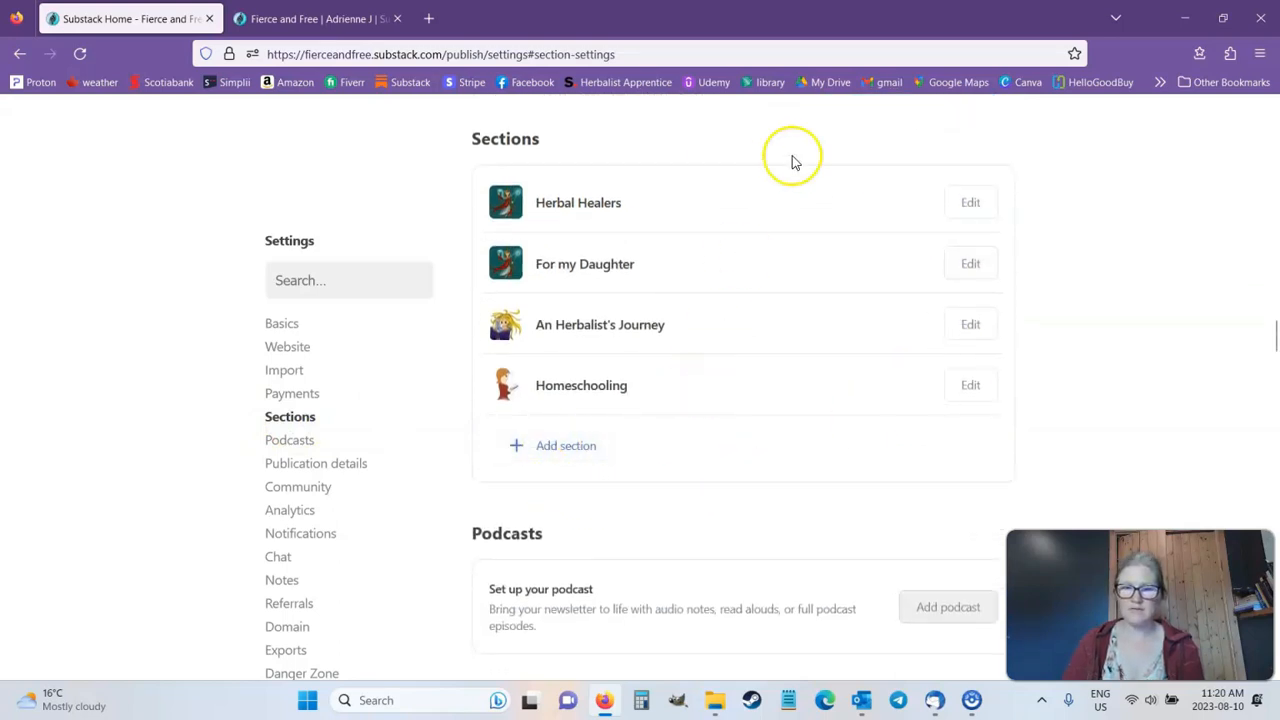
left_click(970, 205)
scroll(978, 258, "down", 3)
scroll(978, 258, "up", 3)
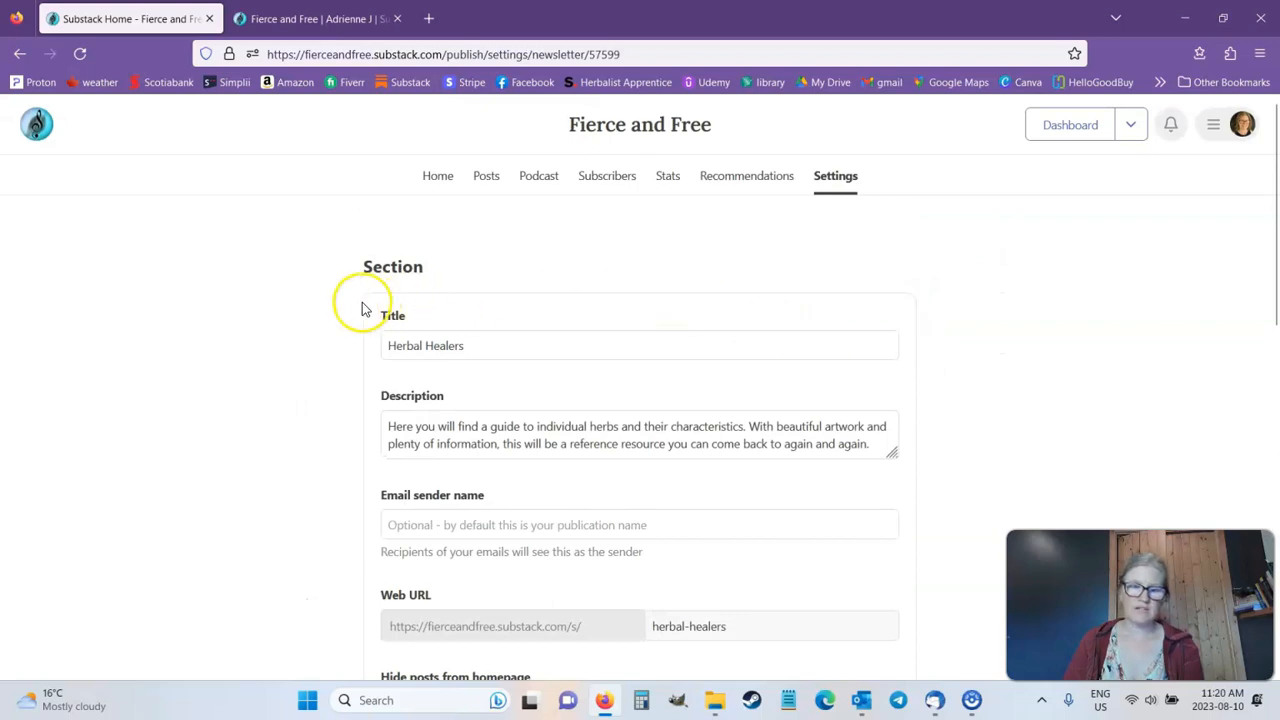
Step: Check the public site, and examine the Herbal Healers section's title, description, email sender name and web URL fields
left_click(337, 20)
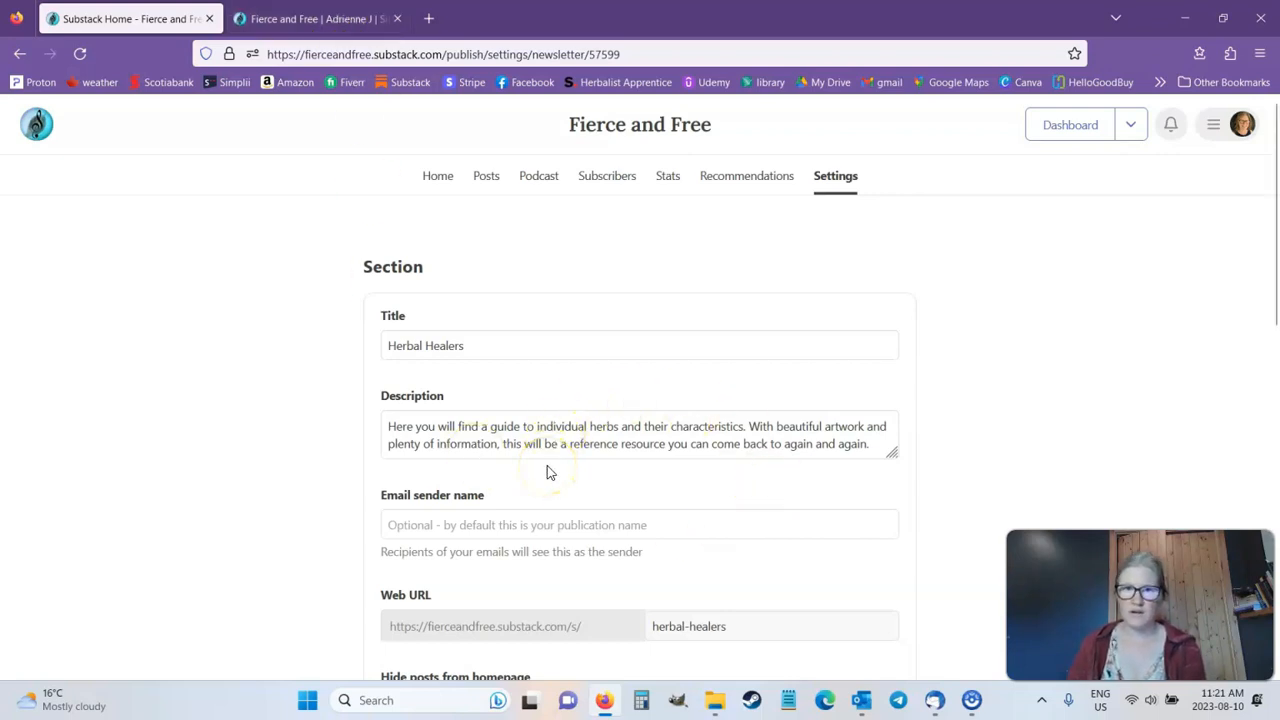
scroll(640, 445, "down", 1)
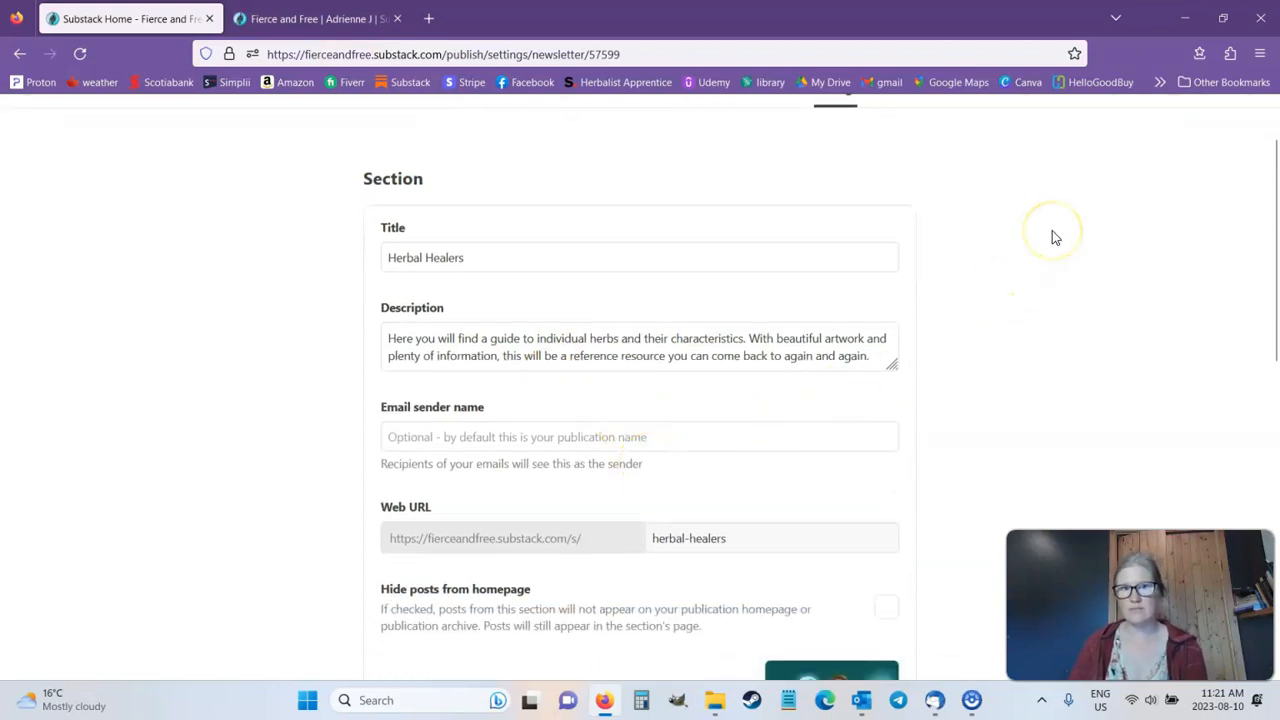
scroll(1052, 237, "down", 1)
scroll(1052, 237, "down", 1)
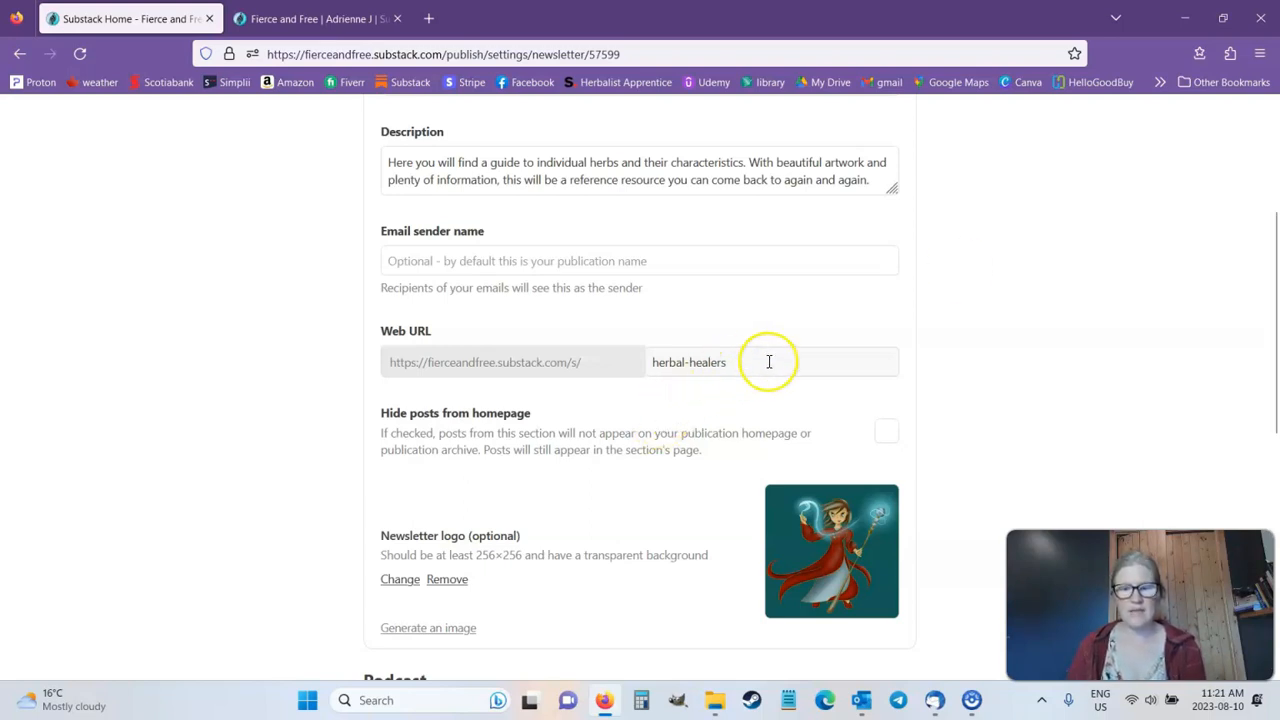
left_click_drag(760, 361, 651, 375)
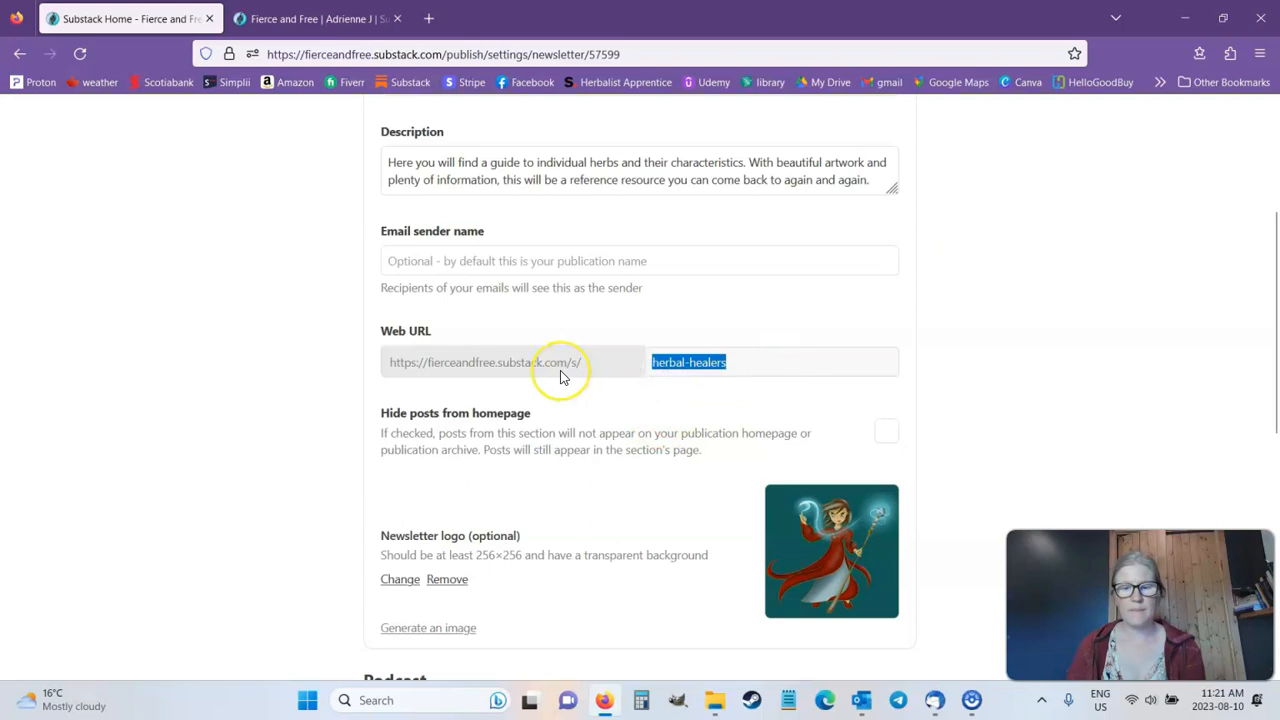
left_click(751, 356)
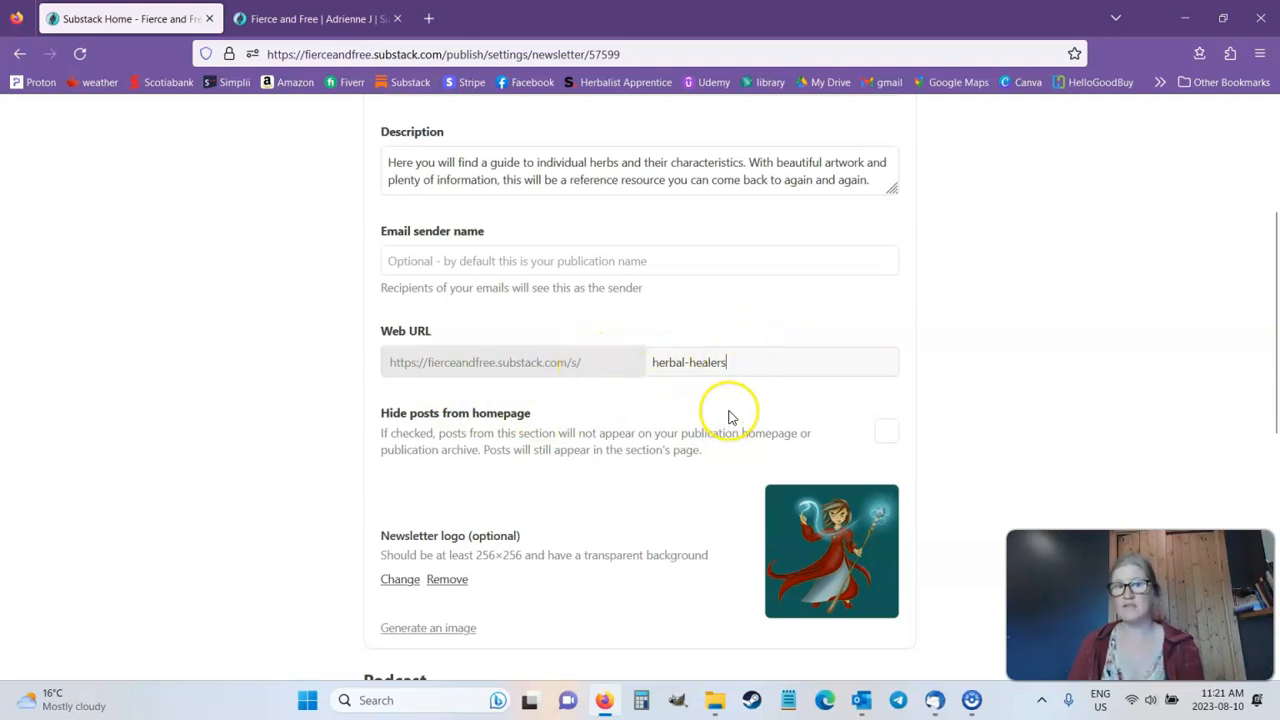
Step: Try the Hide posts from homepage option for the Herbal Healers section, switching it on and back off
scroll(1030, 335, "down", 1)
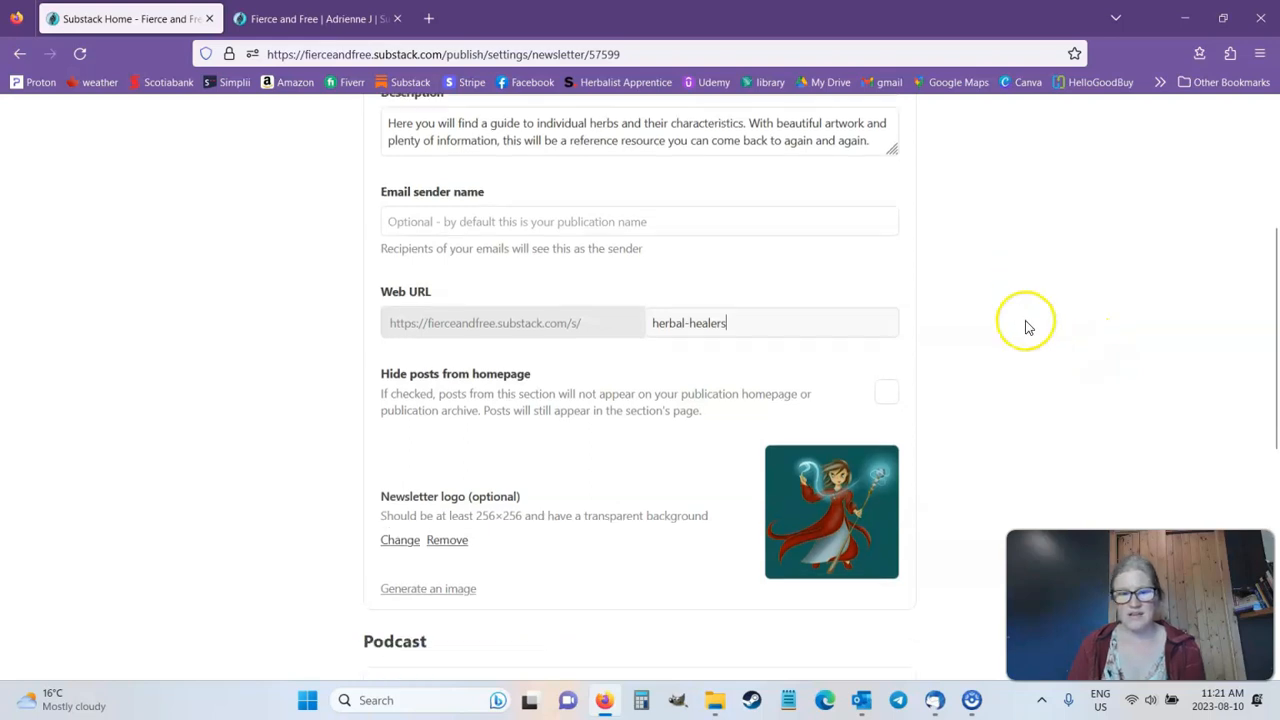
scroll(1030, 330, "down", 1)
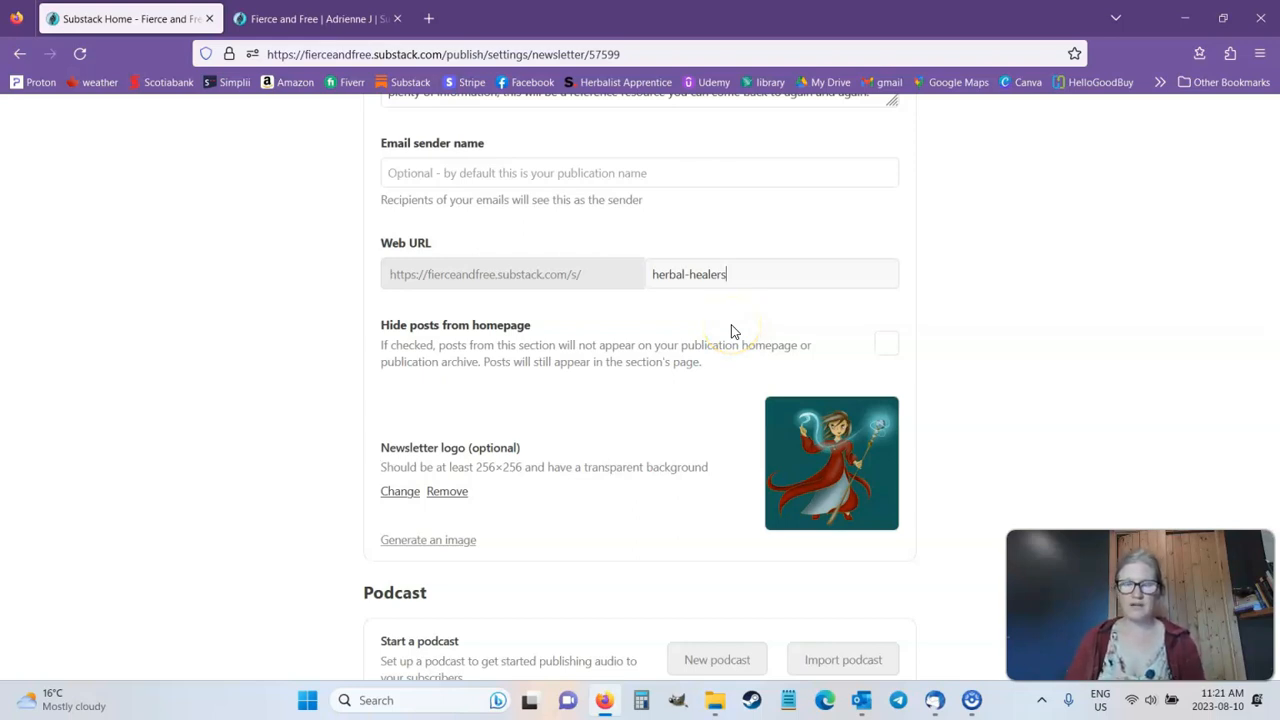
left_click(884, 346)
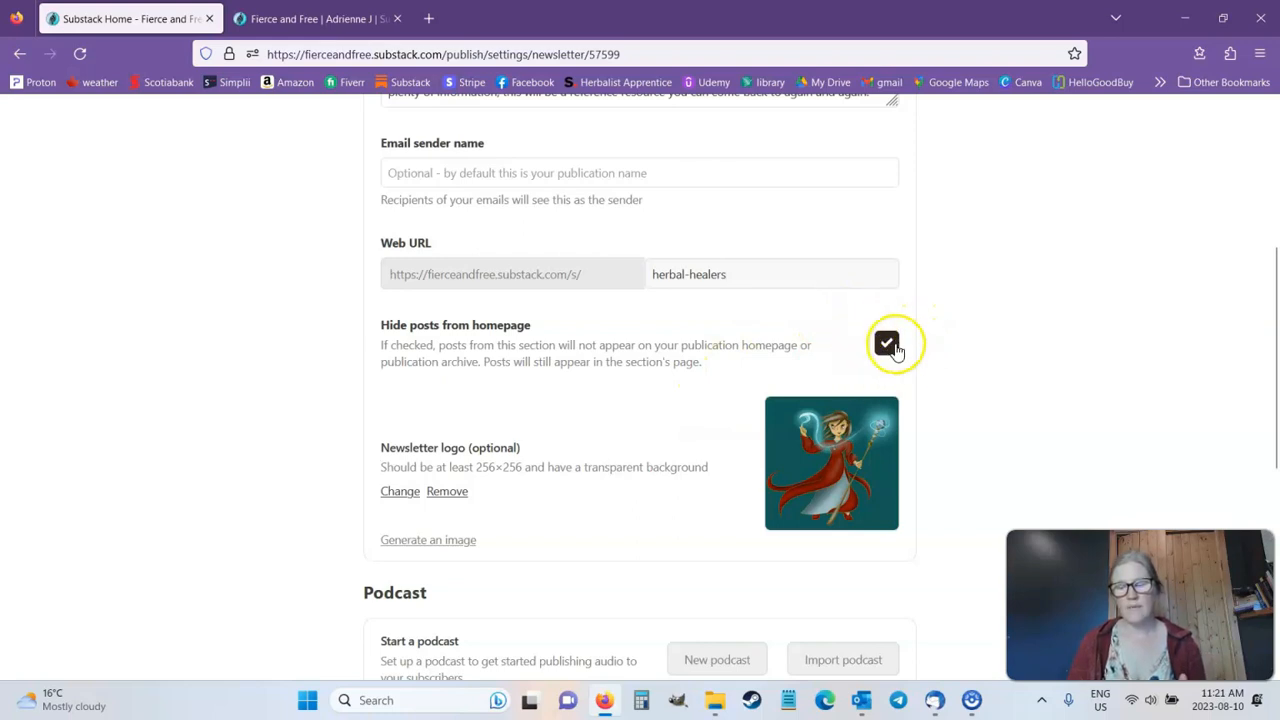
left_click(889, 346)
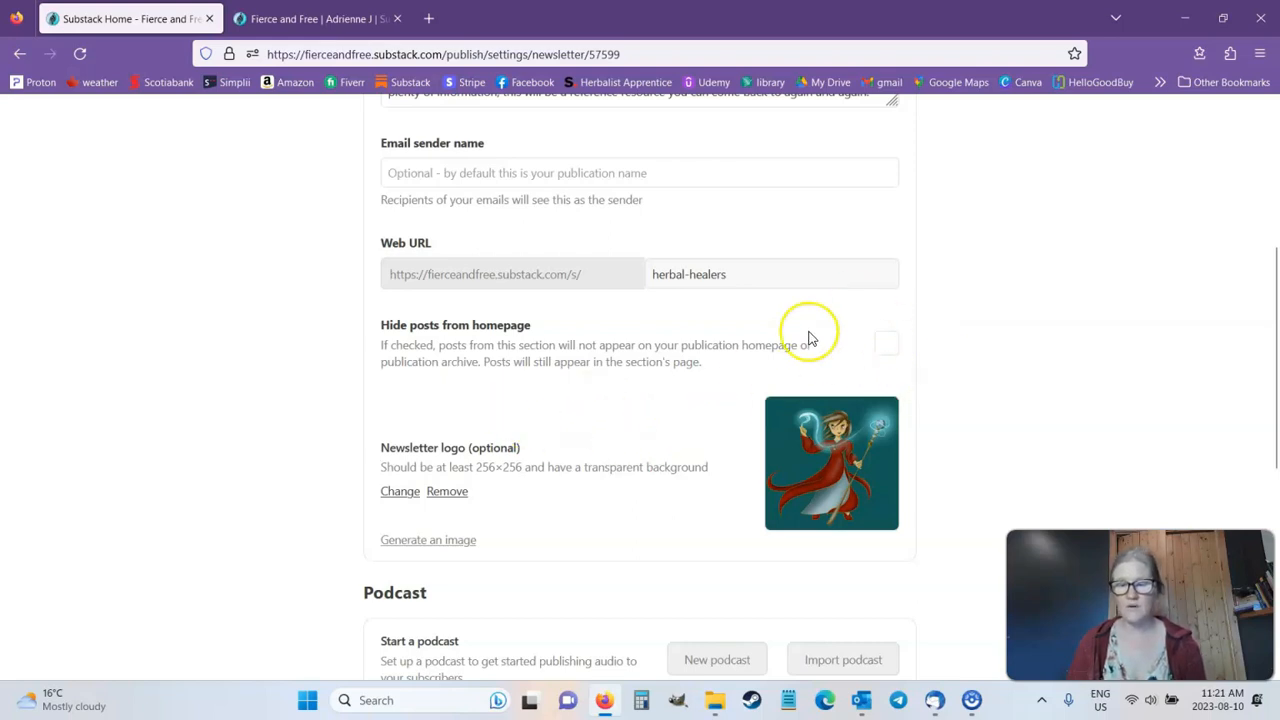
Step: Review the section's newsletter logo, podcast, subscriber and deletion settings
scroll(689, 446, "down", 2)
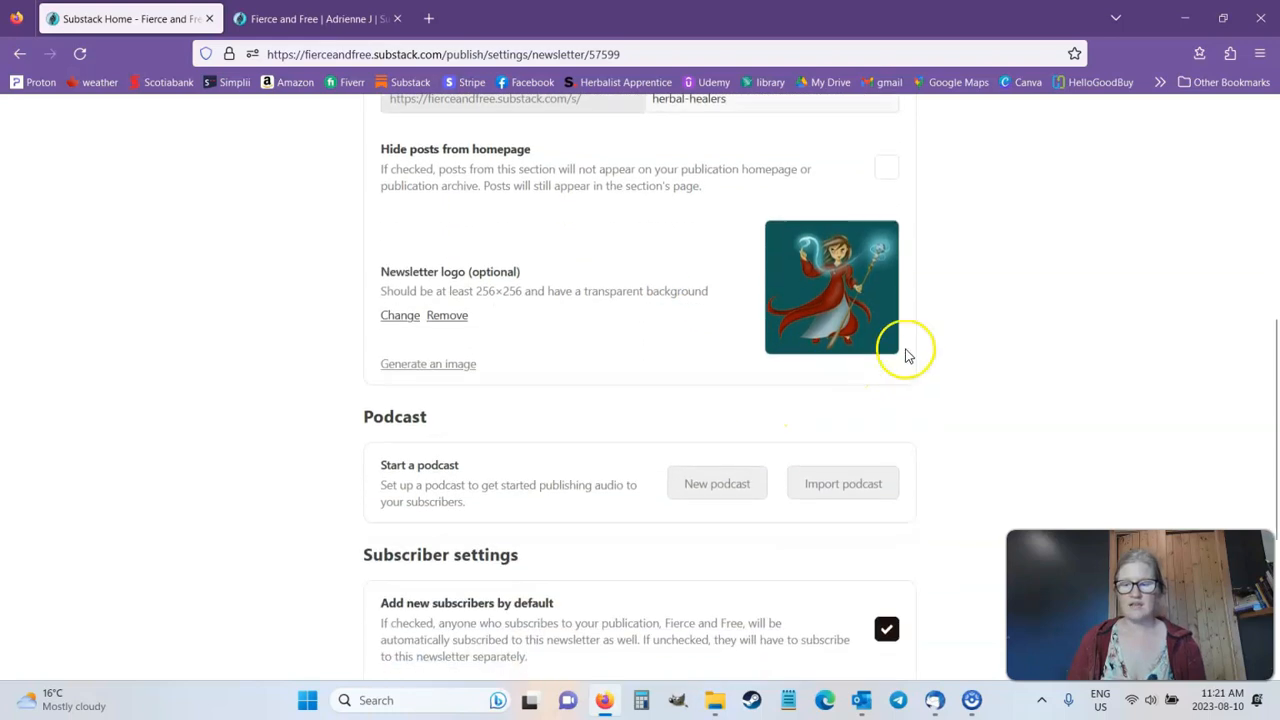
scroll(613, 382, "down", 1)
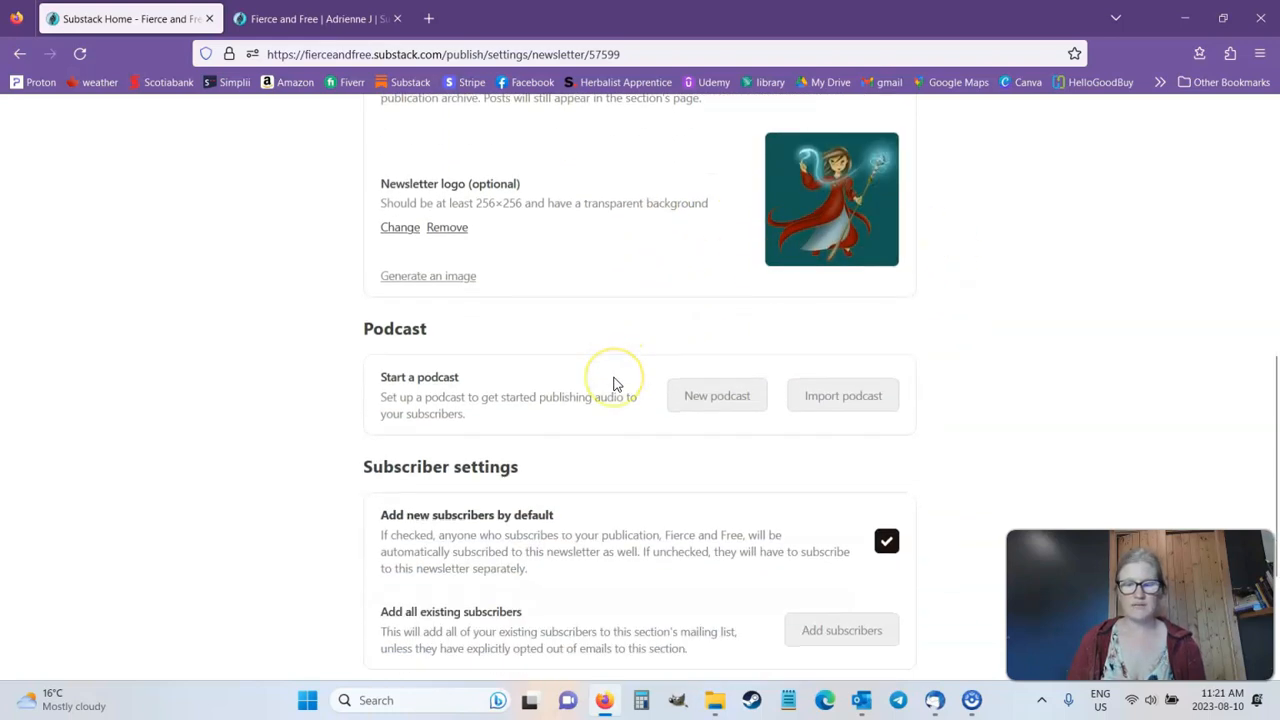
scroll(613, 382, "up", 2)
scroll(613, 382, "down", 4)
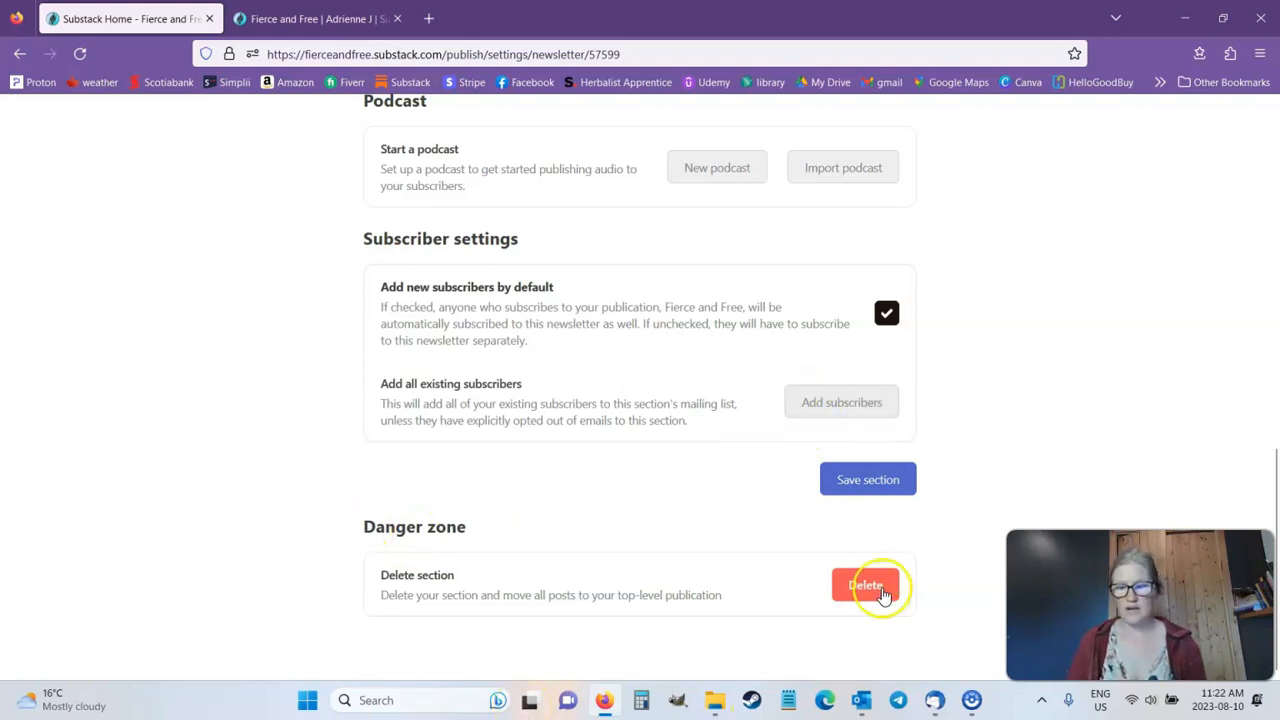
scroll(615, 518, "up", 3)
scroll(615, 518, "up", 5)
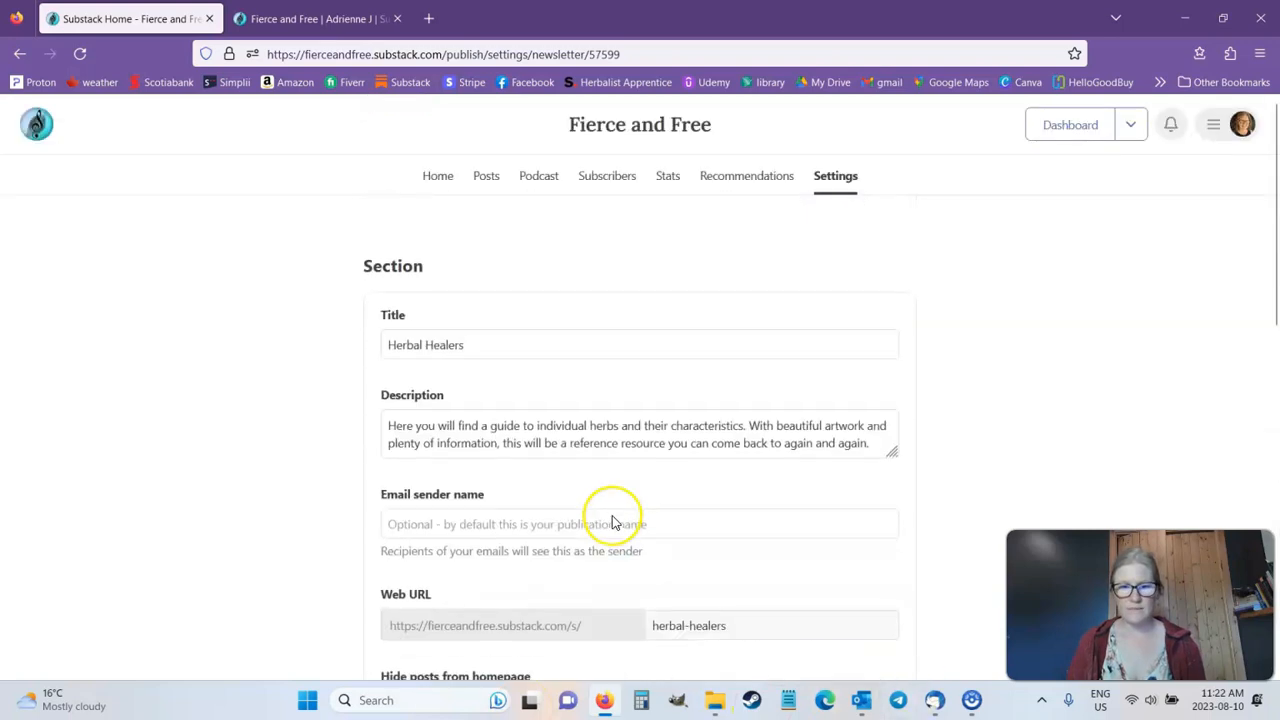
Step: View the Herbal Healers section page on the public site and look through its description and posts
left_click(315, 18)
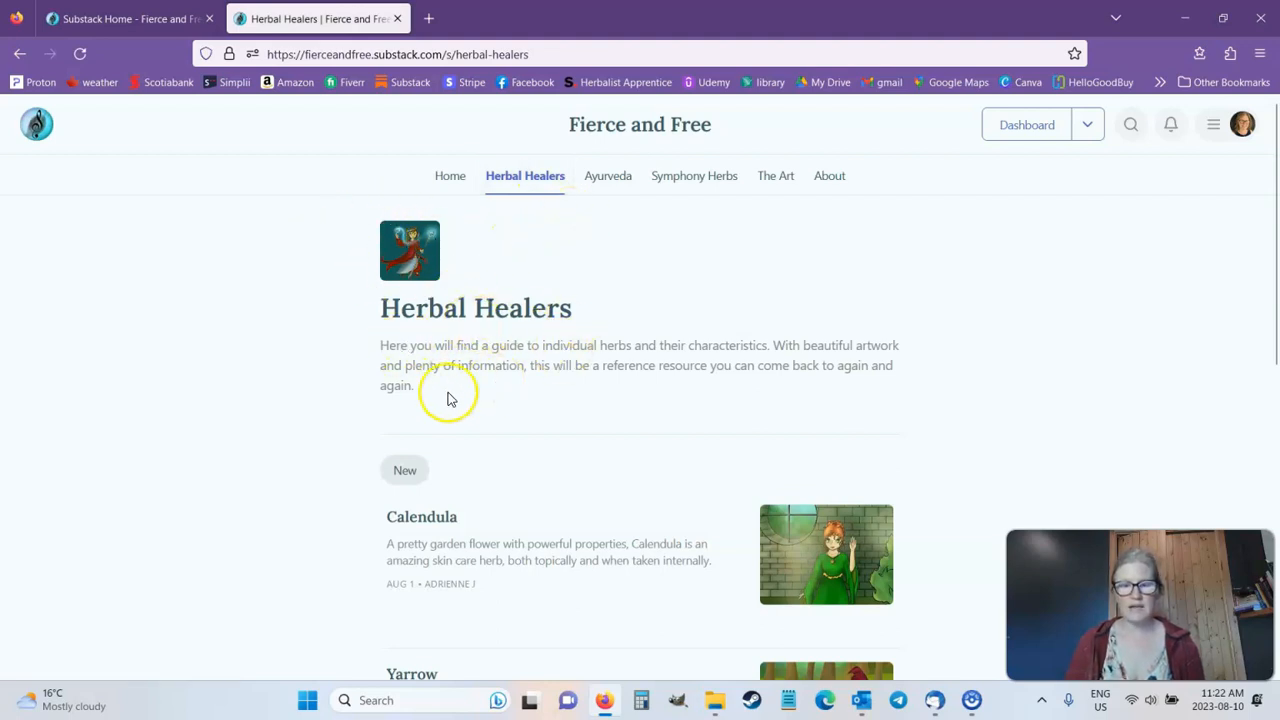
scroll(451, 398, "down", 6)
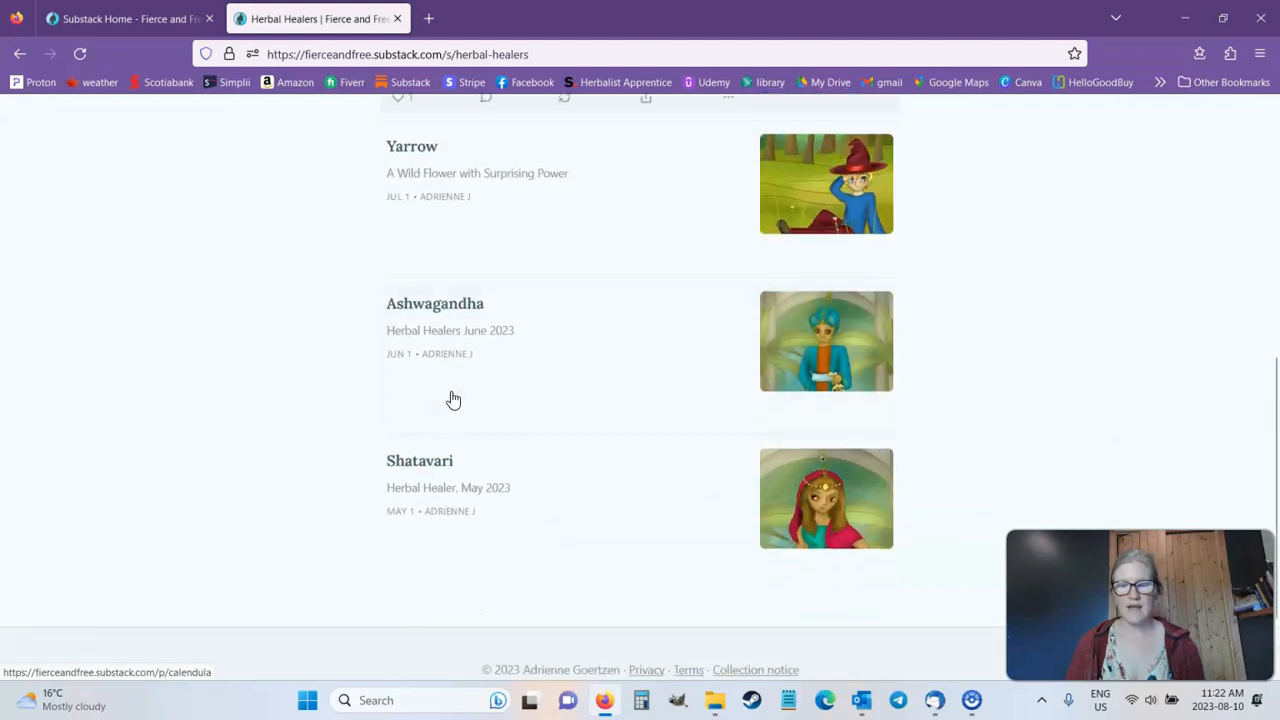
scroll(666, 257, "up", 6)
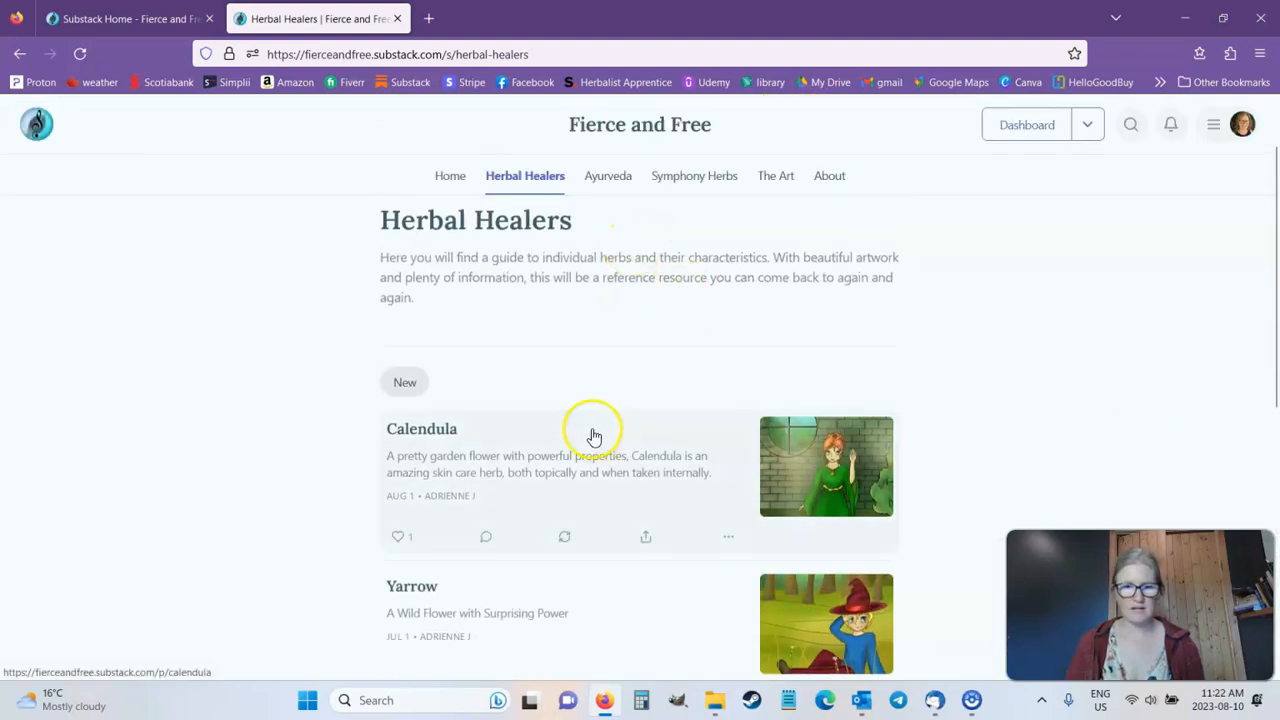
Step: Open the Ayurveda tag page on the public site and look through its list of posts
left_click(598, 182)
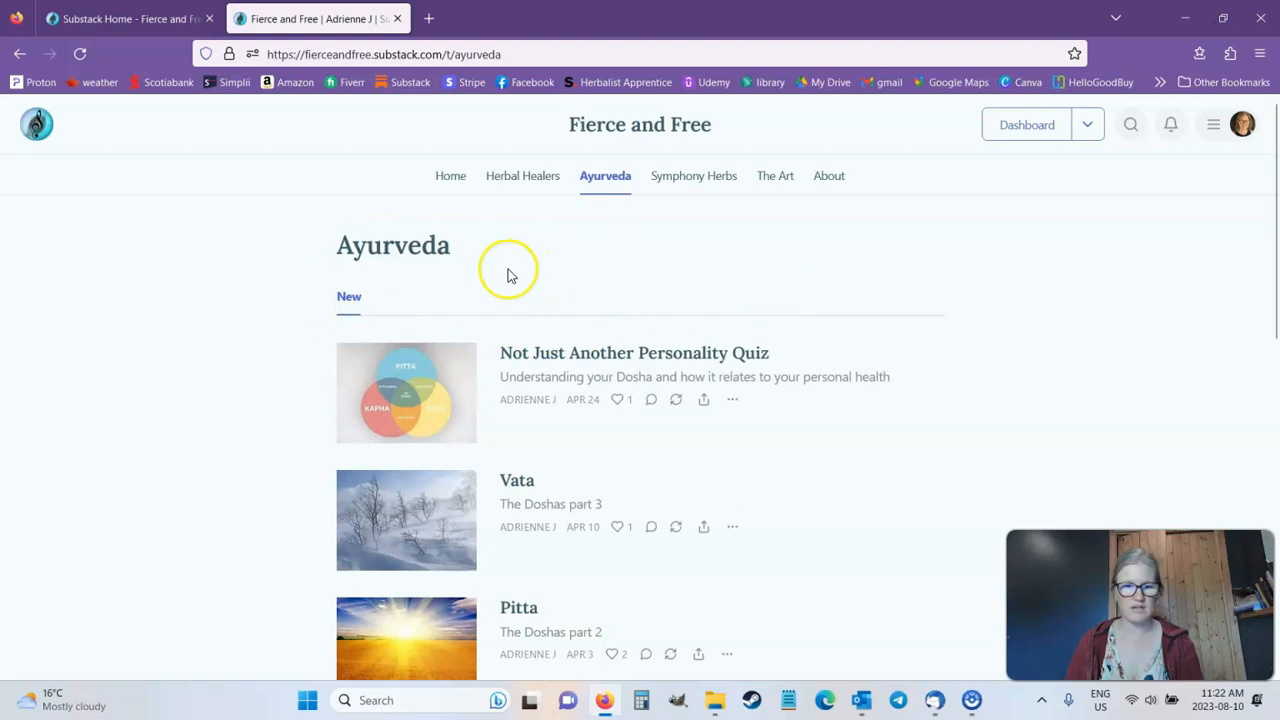
scroll(534, 334, "down", 1)
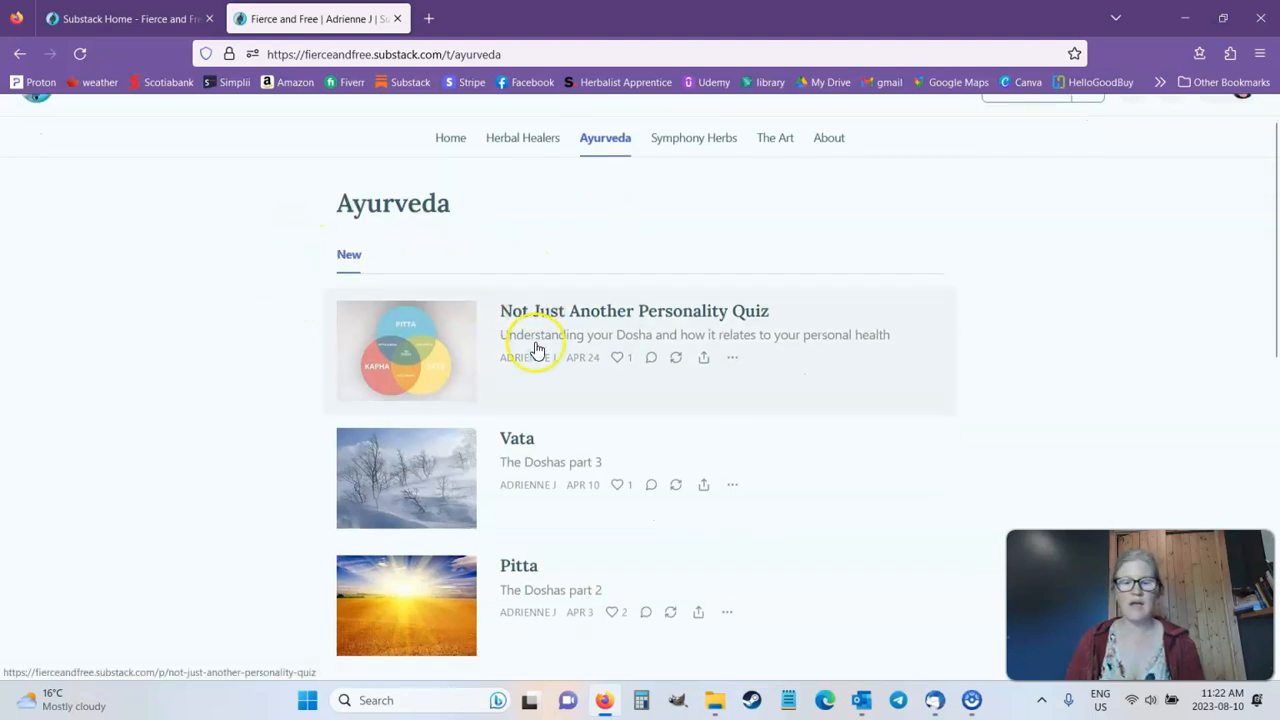
scroll(677, 460, "down", 3)
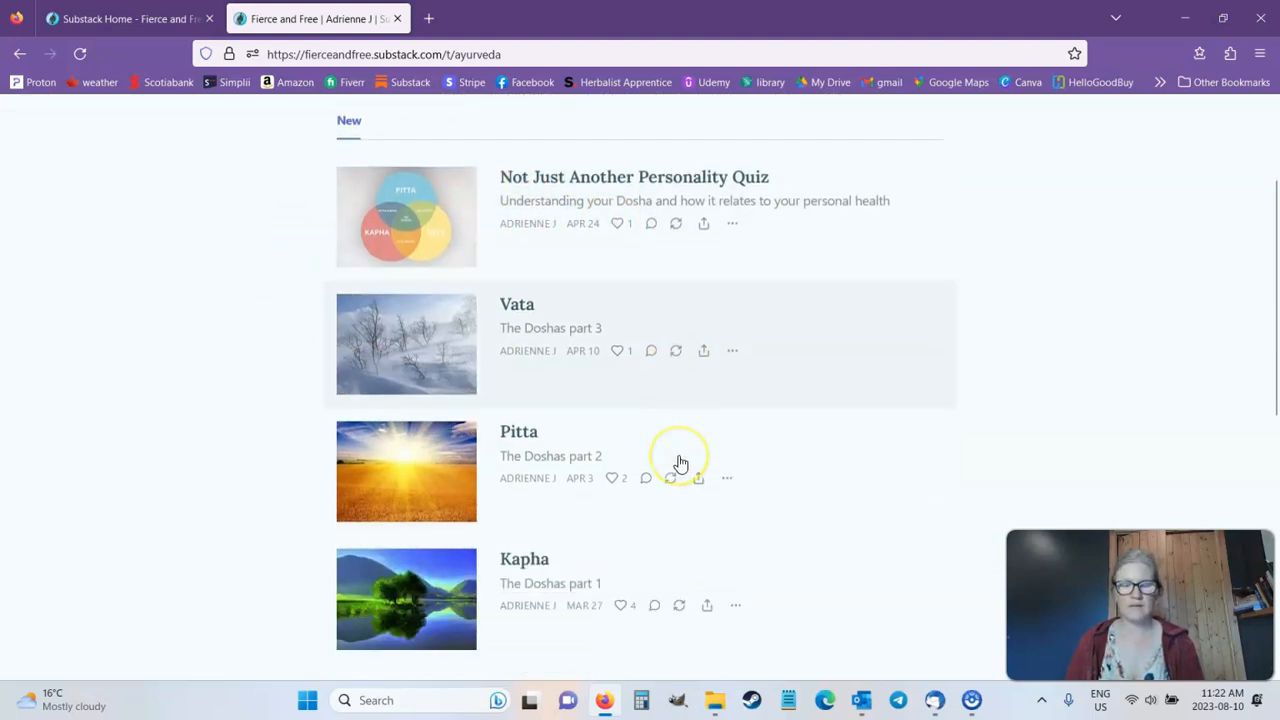
scroll(678, 463, "down", 1)
scroll(678, 455, "down", 1)
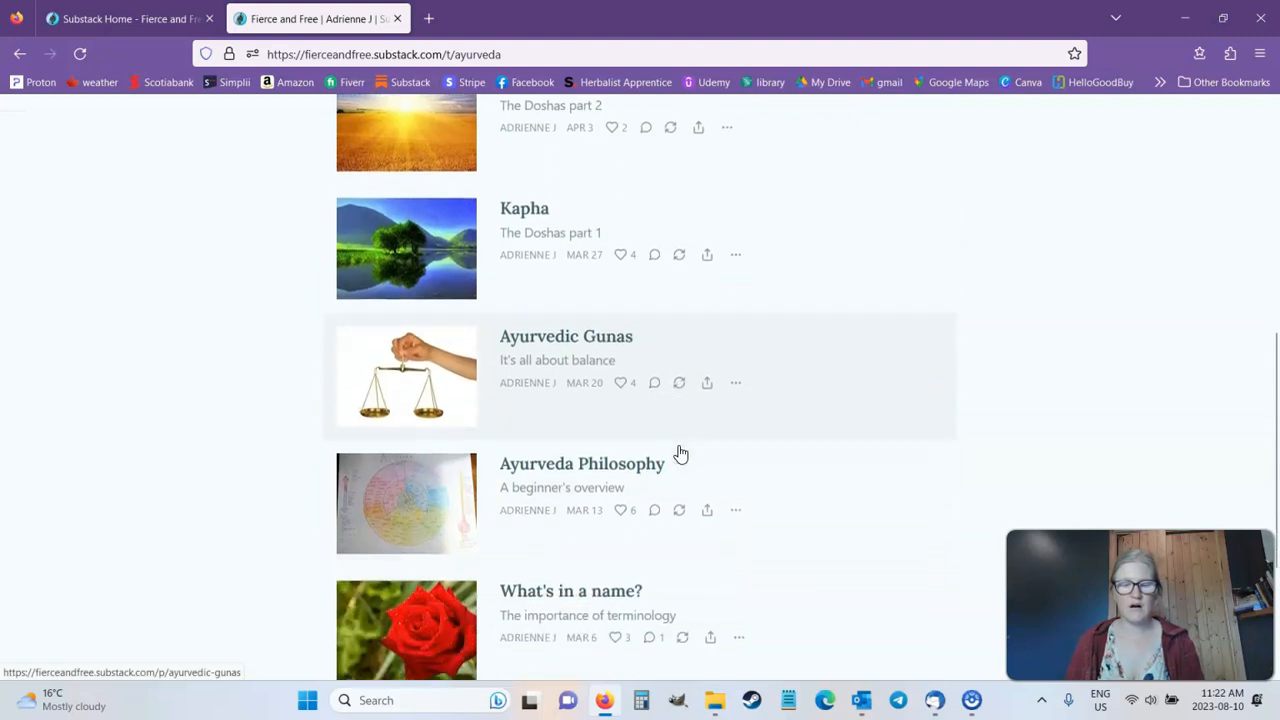
scroll(679, 454, "down", 1)
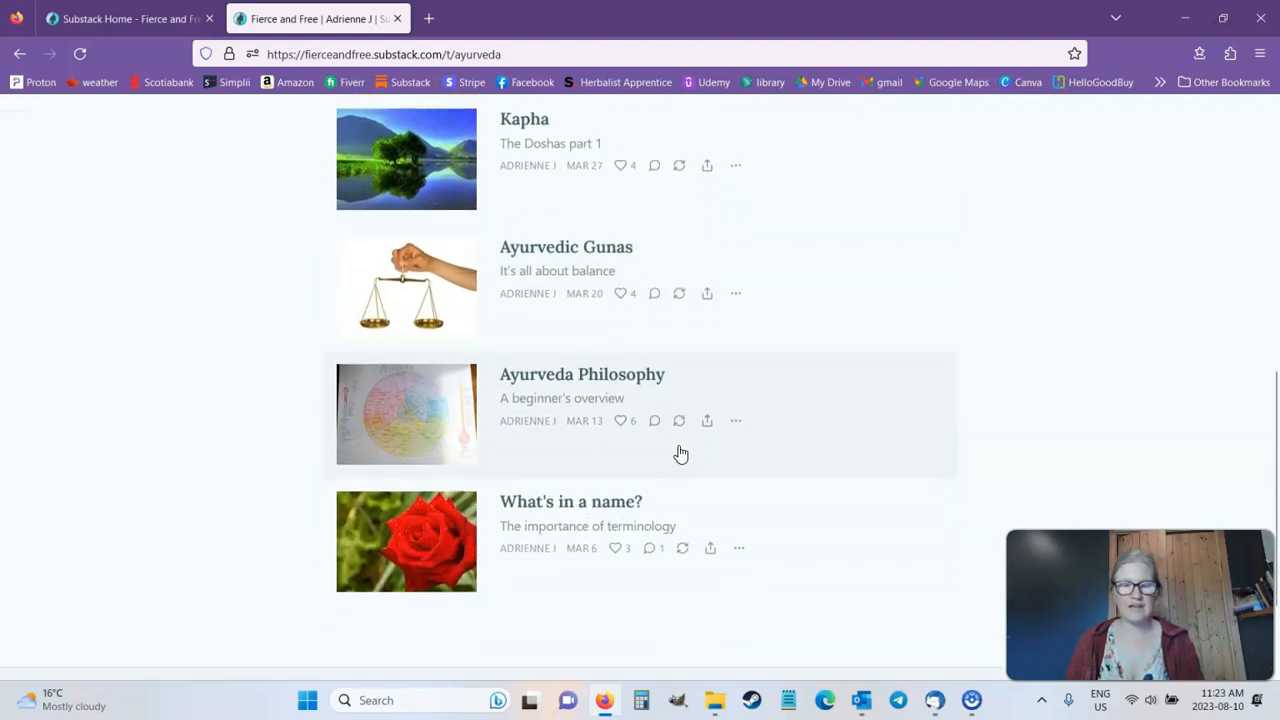
scroll(680, 455, "down", 1)
scroll(683, 450, "up", 8)
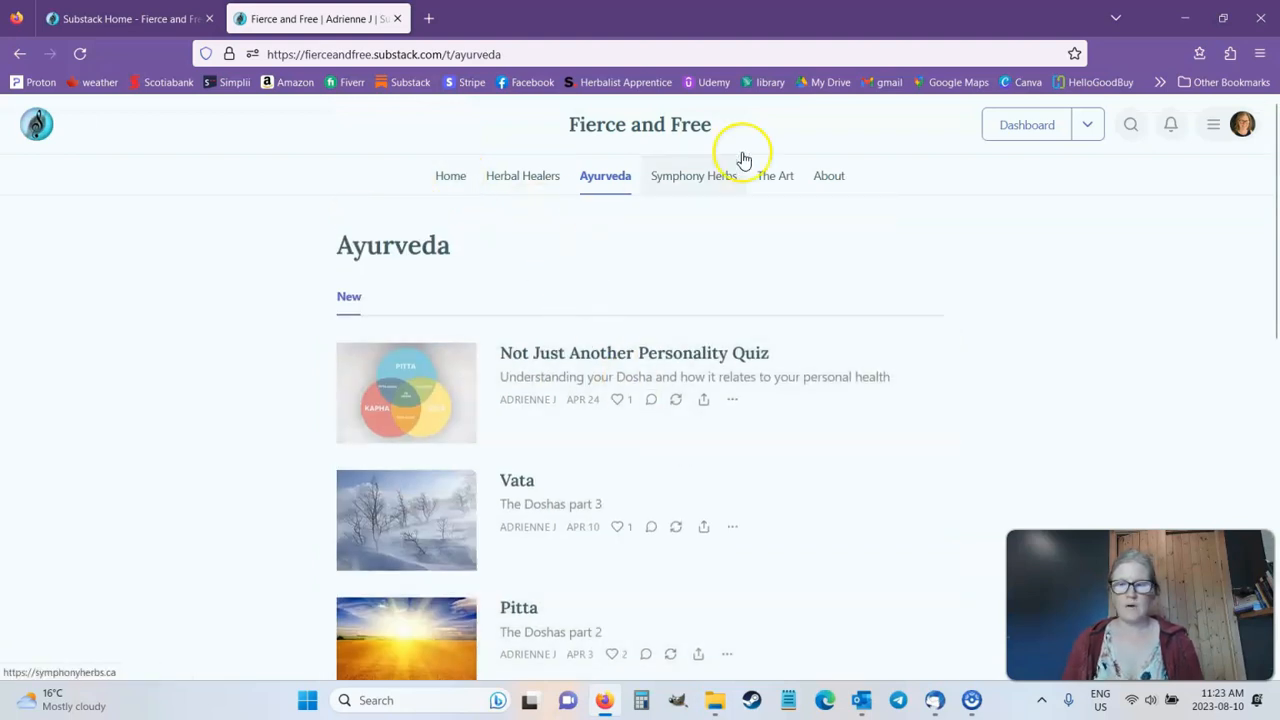
Step: Return to the Herbal Healers section's edit page and review its subscriber settings and save option
left_click(125, 18)
scroll(803, 380, "down", 1)
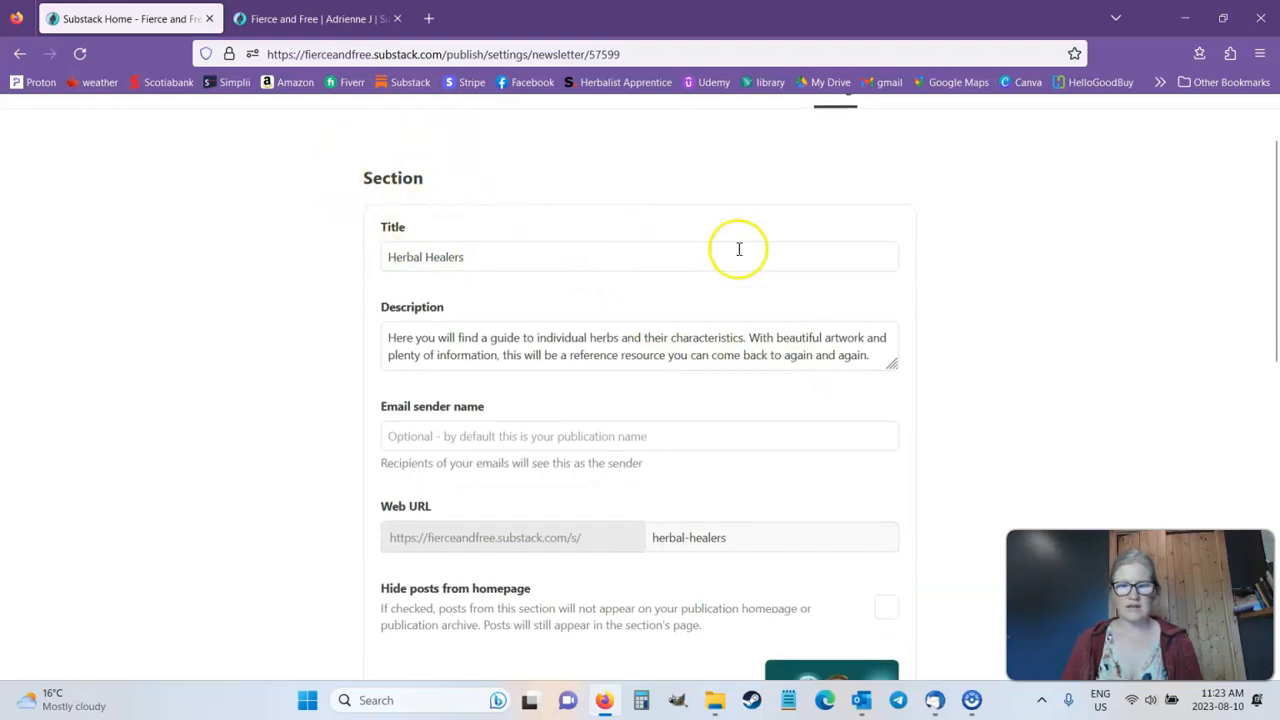
scroll(900, 249, "down", 4)
scroll(931, 266, "down", 5)
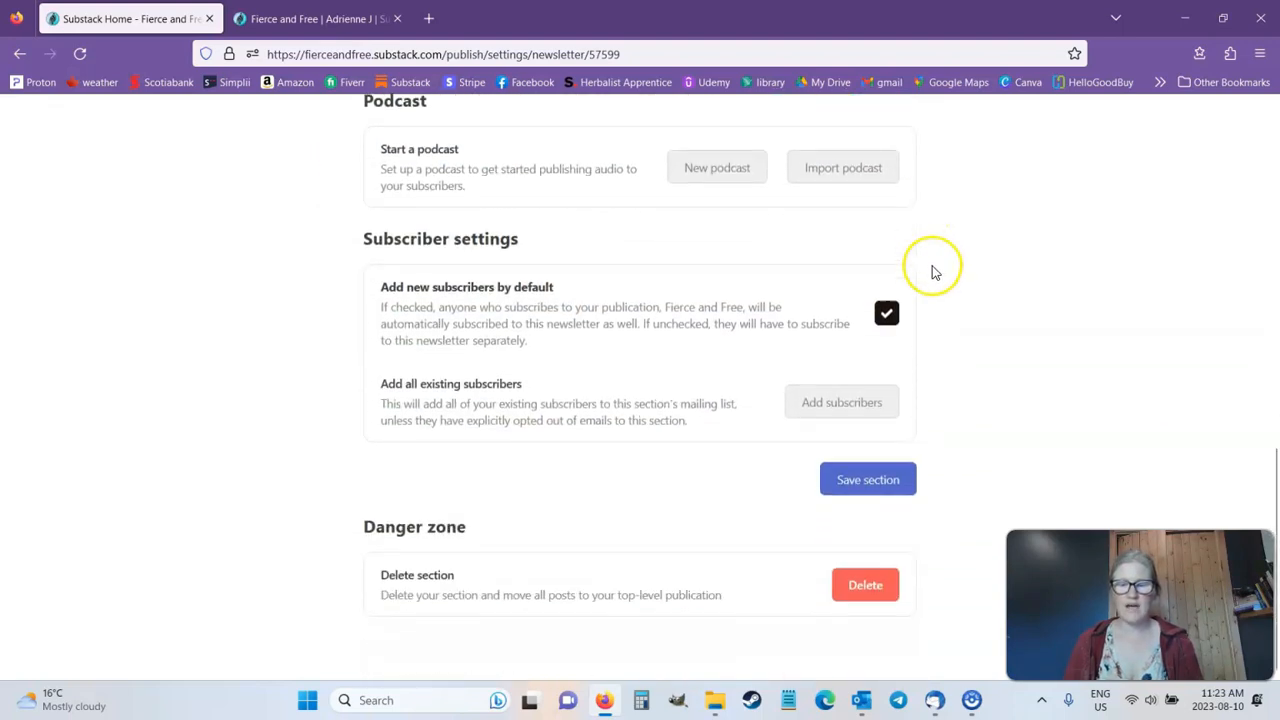
Step: Return from the Herbal Healers section's edit page to the website settings and review the links in the Navigation list
scroll(957, 297, "up", 5)
scroll(957, 297, "up", 5)
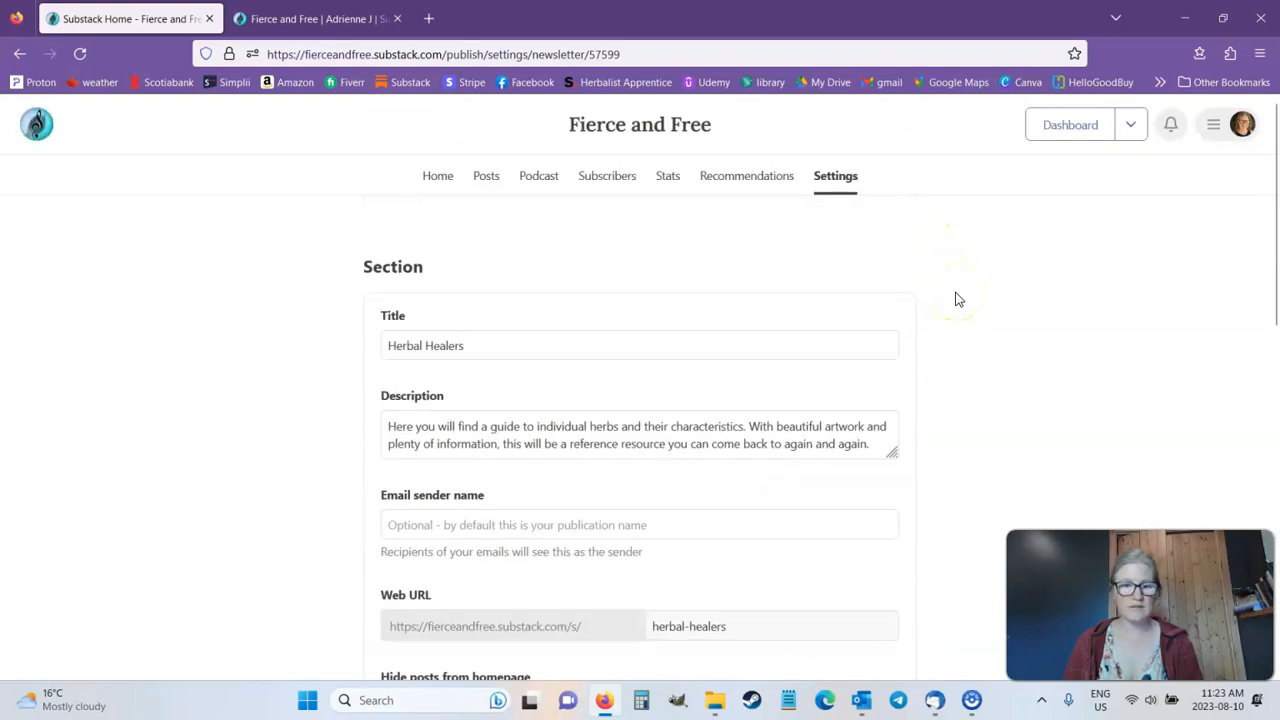
left_click(16, 54)
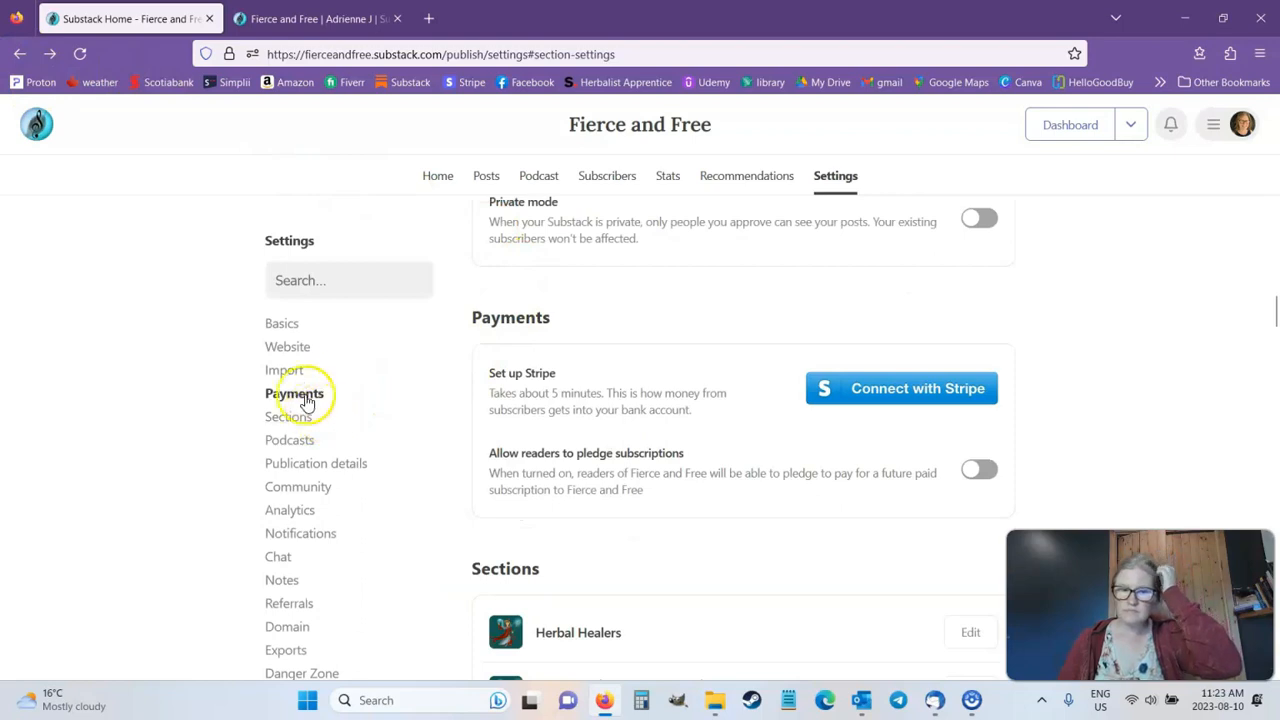
left_click(290, 346)
scroll(608, 380, "down", 5)
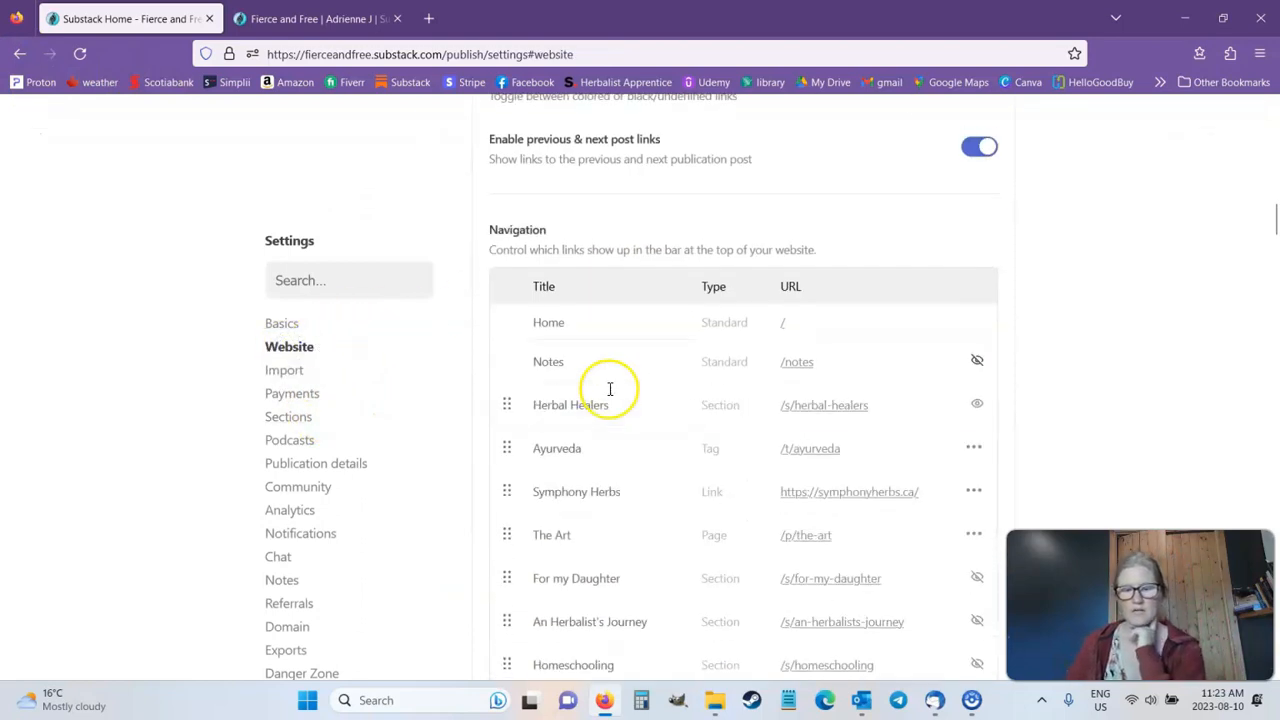
scroll(610, 362, "down", 1)
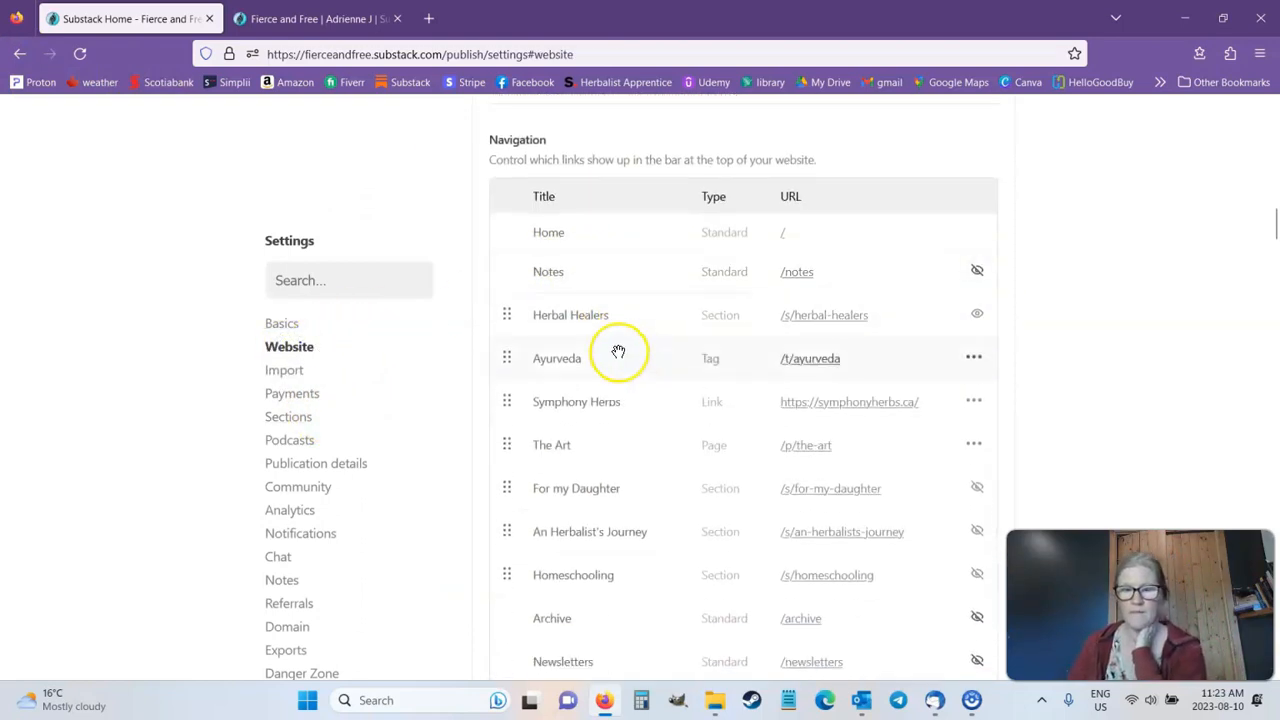
scroll(1095, 255, "down", 1)
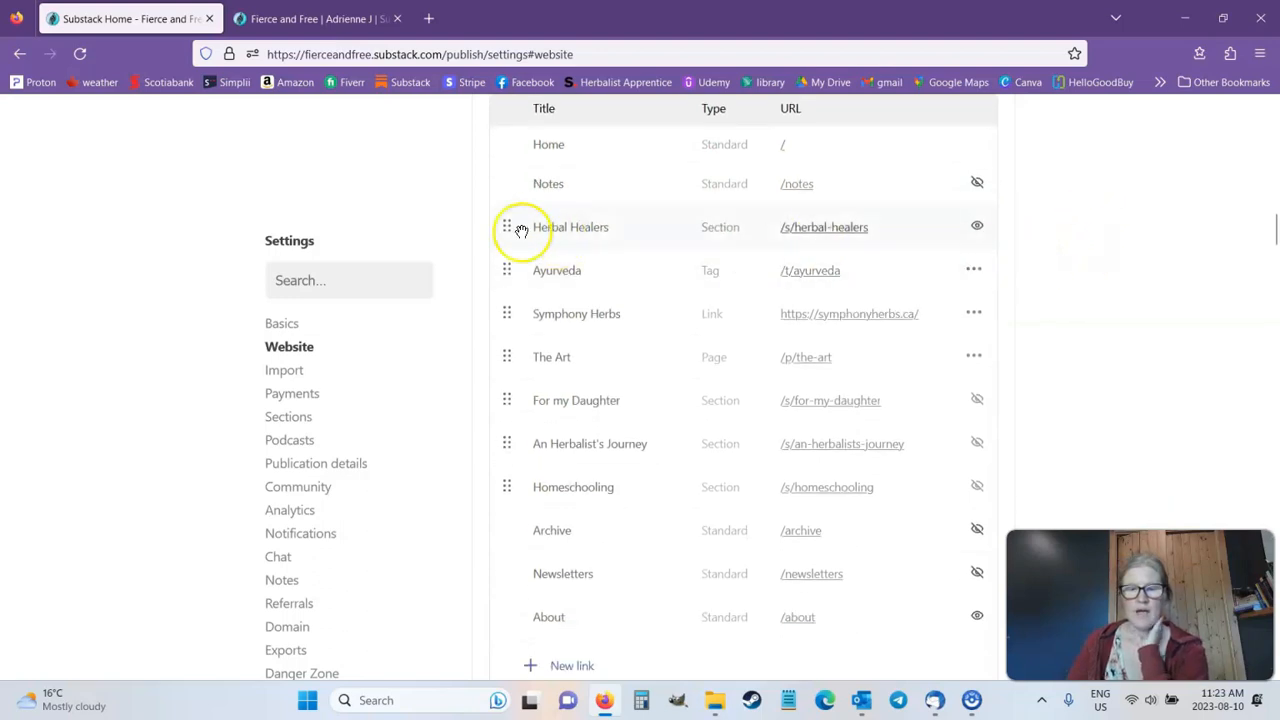
mouse_move(504, 230)
left_mouse_down()
mouse_move(508, 420)
mouse_move(503, 232)
left_mouse_up()
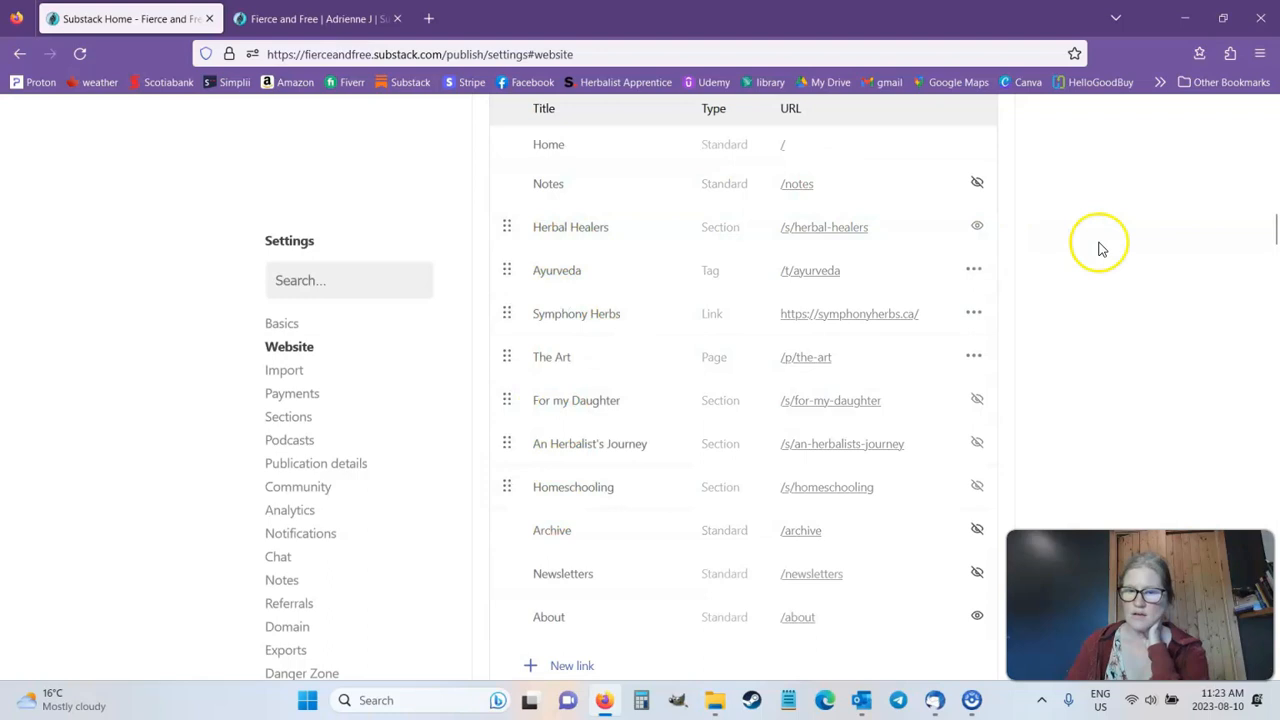
Step: Look through the Pages and Tags lists in the website settings and check the option for adding a new tag
scroll(1108, 238, "down", 2)
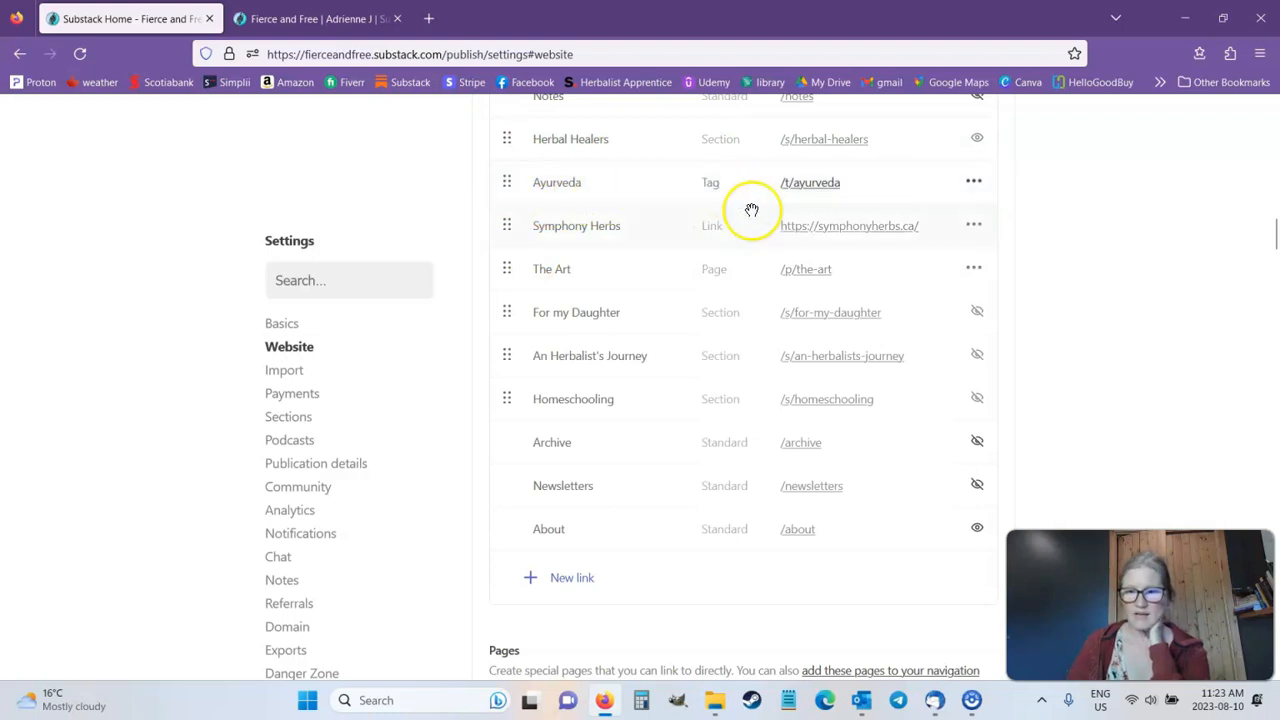
scroll(545, 535, "down", 5)
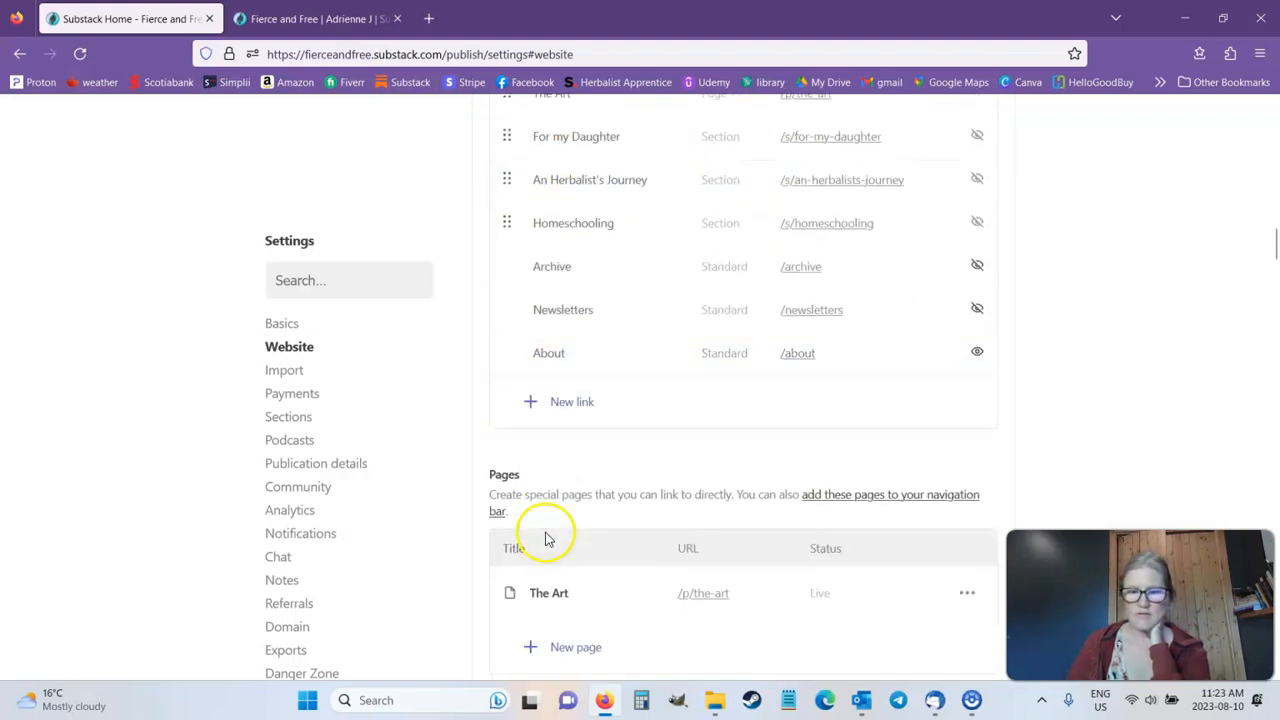
scroll(545, 538, "down", 2)
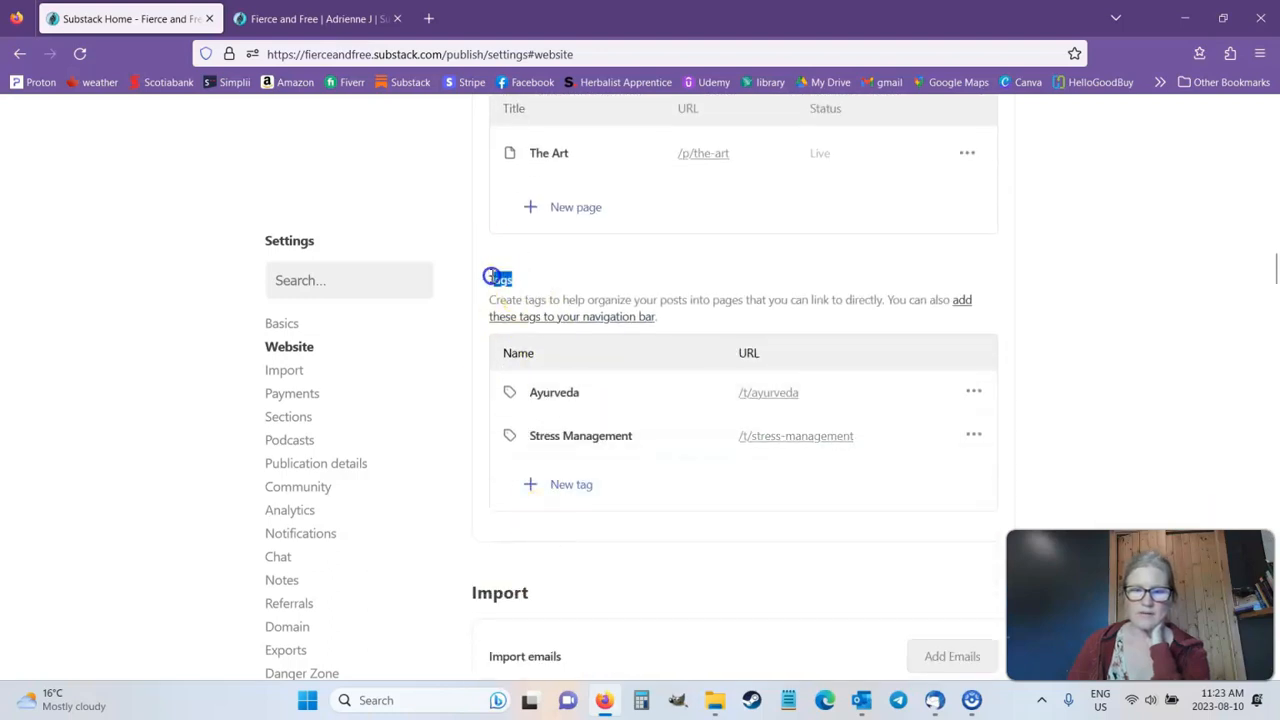
left_click(551, 482)
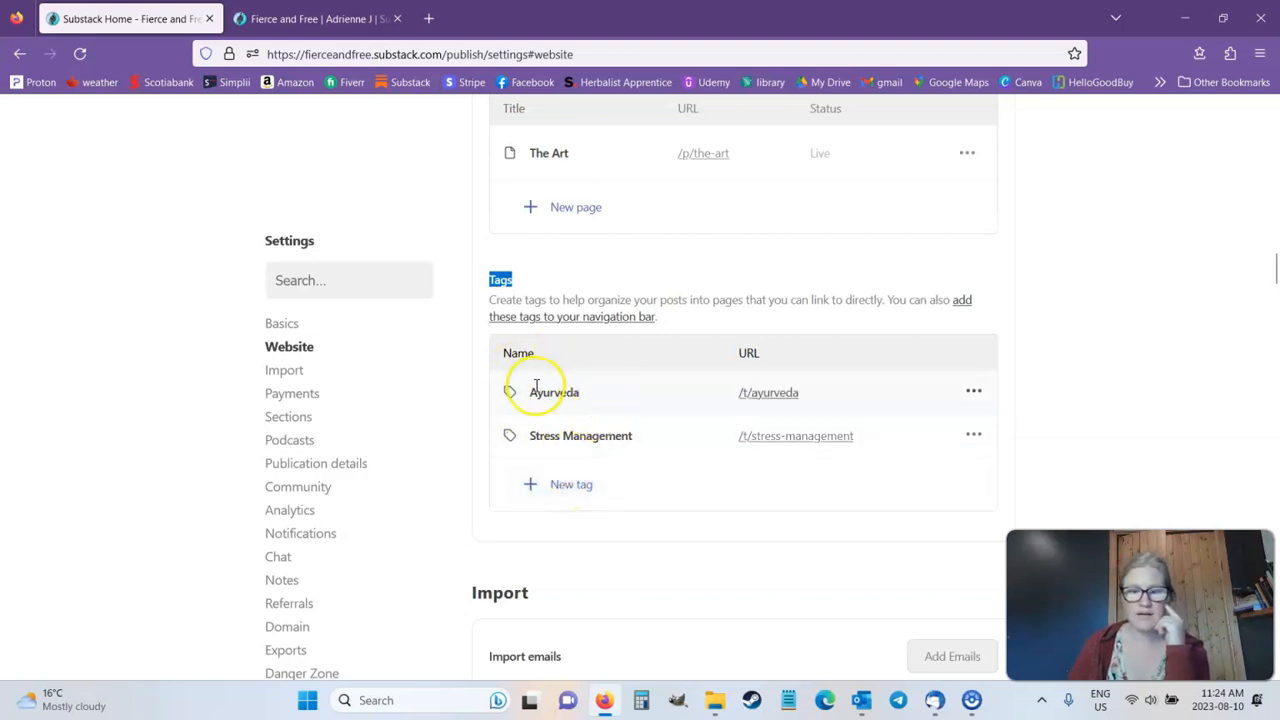
Step: Review the Navigation list again and view the title and link fields for a new navigation link without saving one
scroll(622, 363, "up", 7)
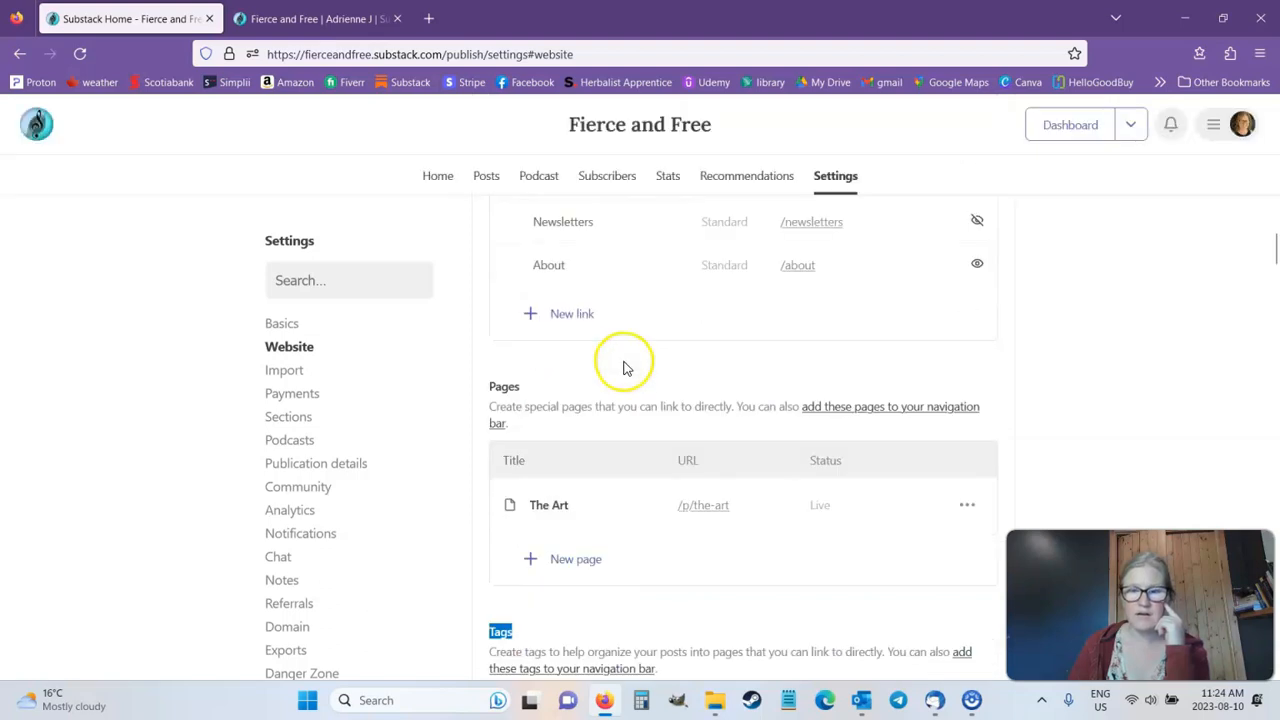
scroll(618, 364, "up", 1)
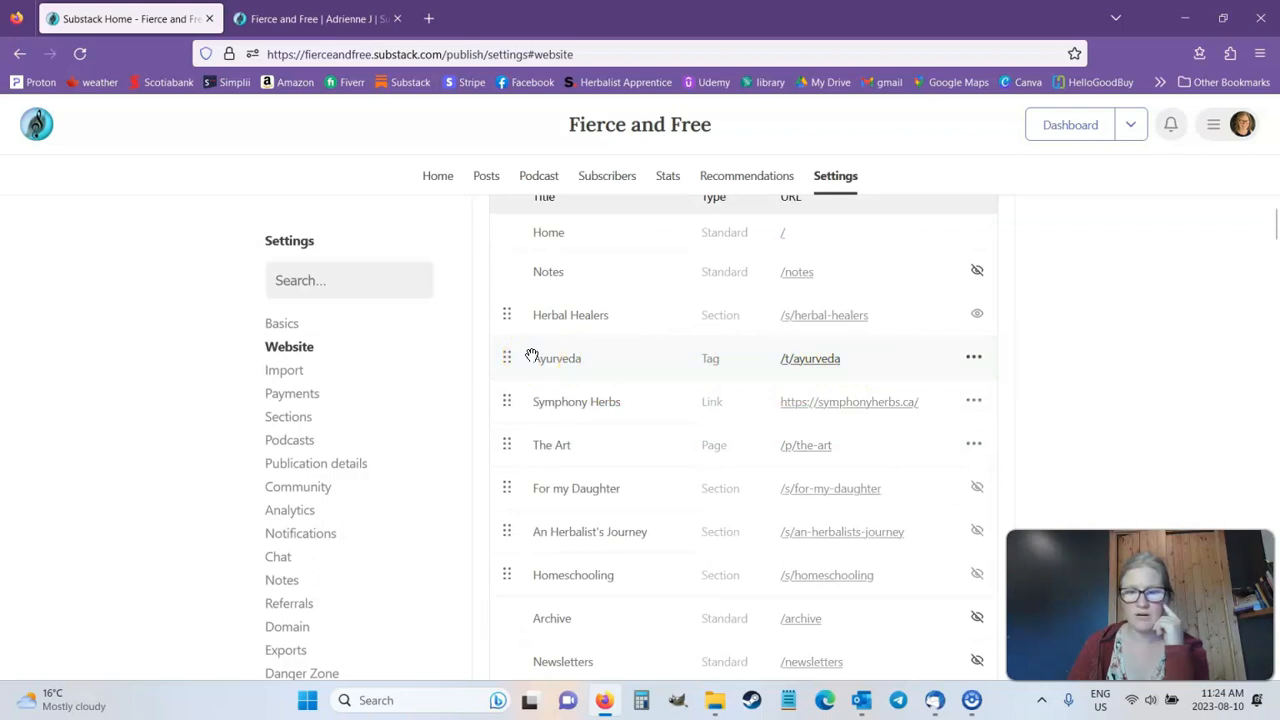
scroll(530, 356, "down", 1)
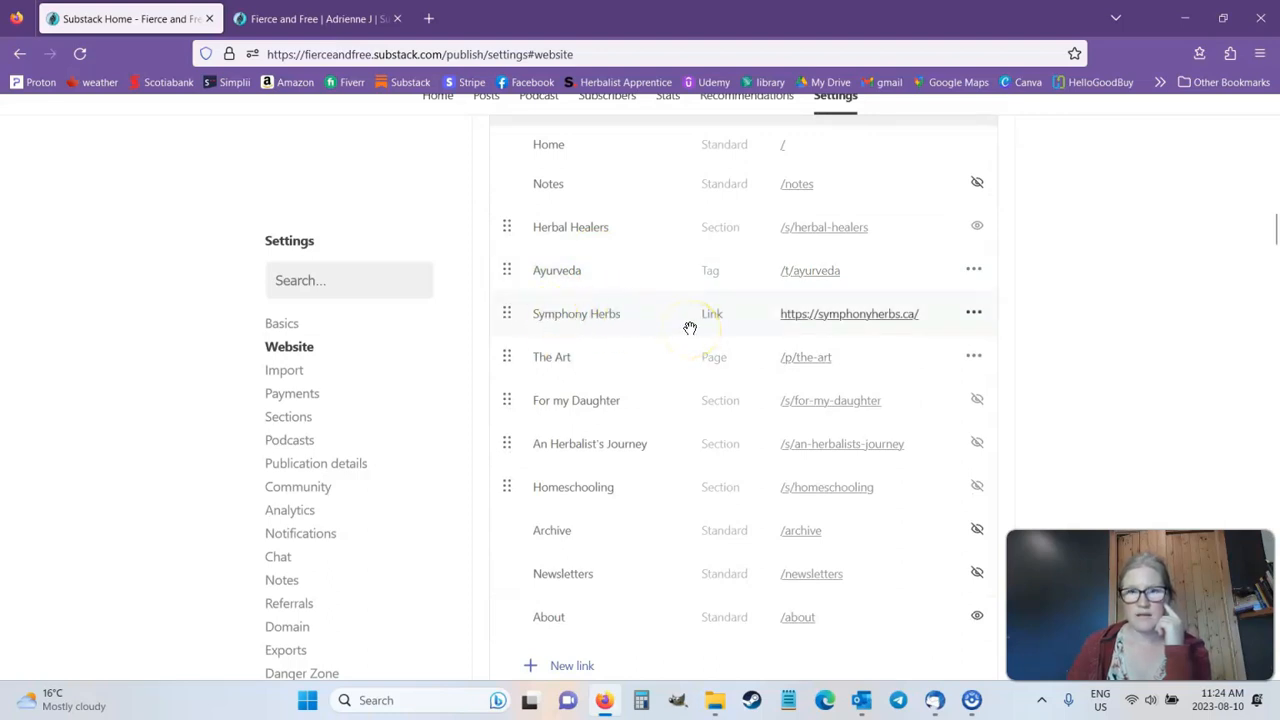
scroll(620, 326, "down", 1)
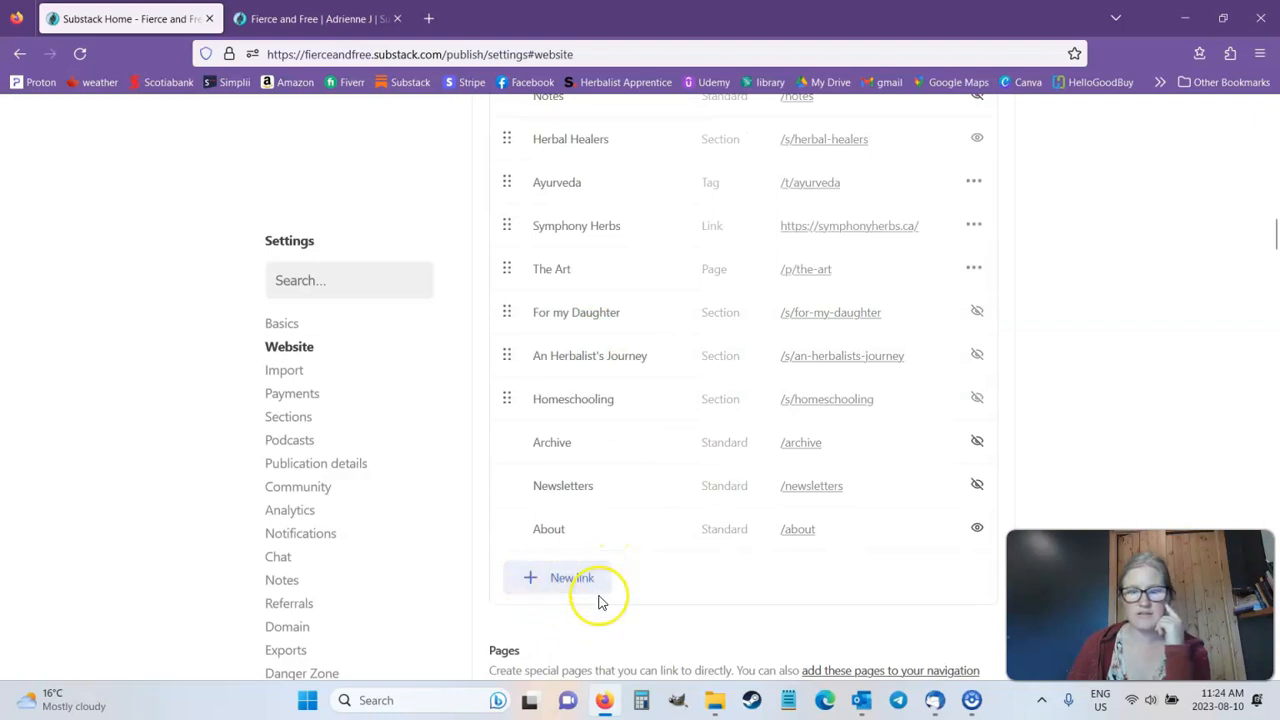
left_click(566, 587)
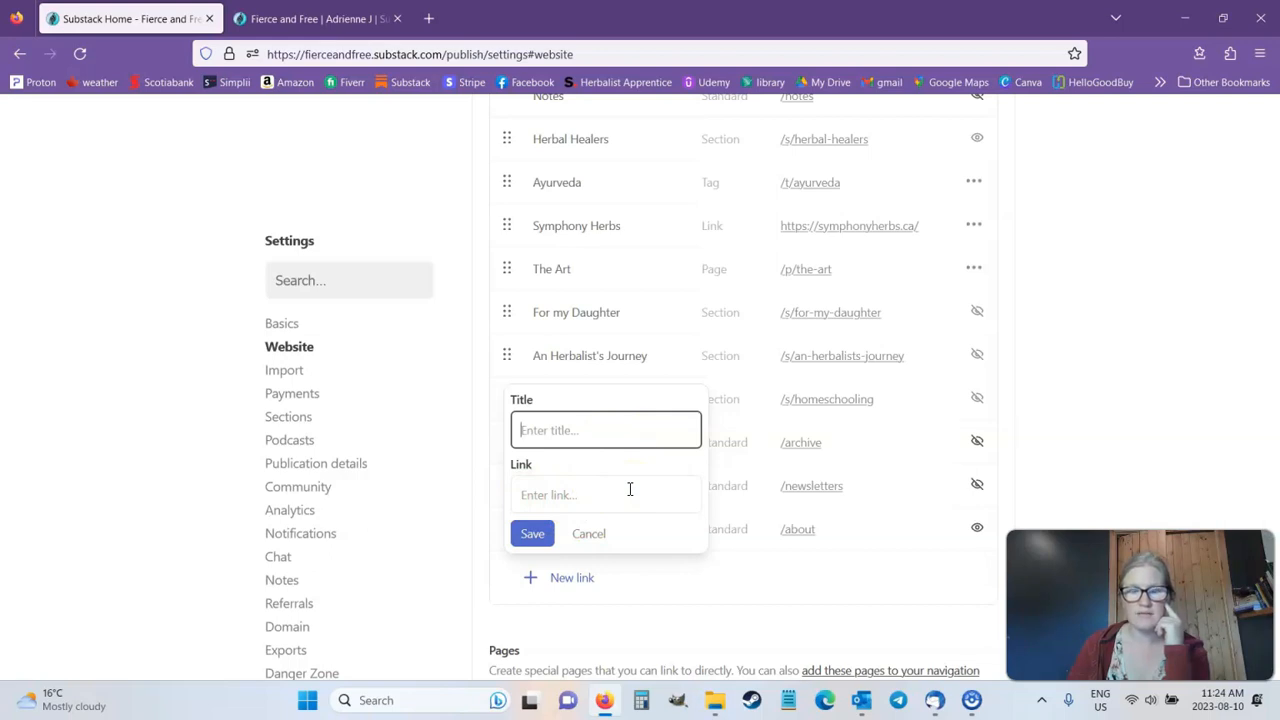
left_click(696, 601)
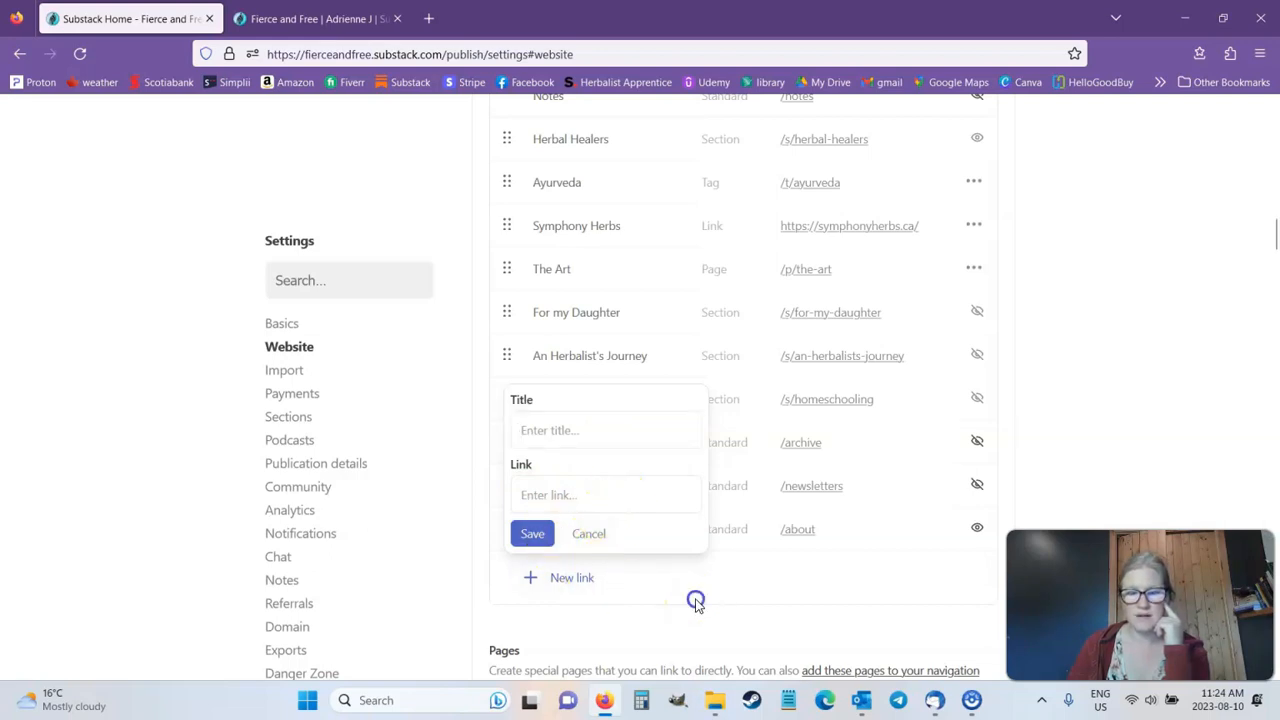
left_click(586, 533)
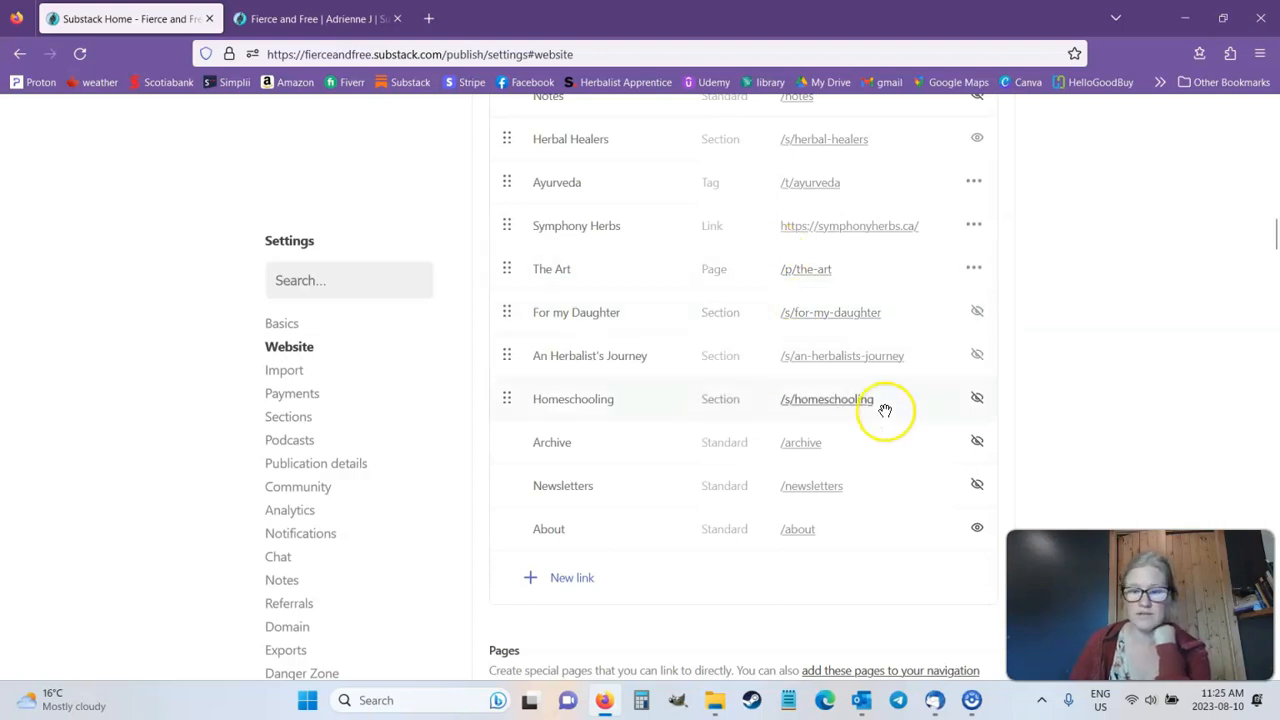
Step: Review the Pages list and view the available options for The Art page, leaving it in the navigation bar
scroll(880, 405, "down", 3)
scroll(540, 516, "down", 1)
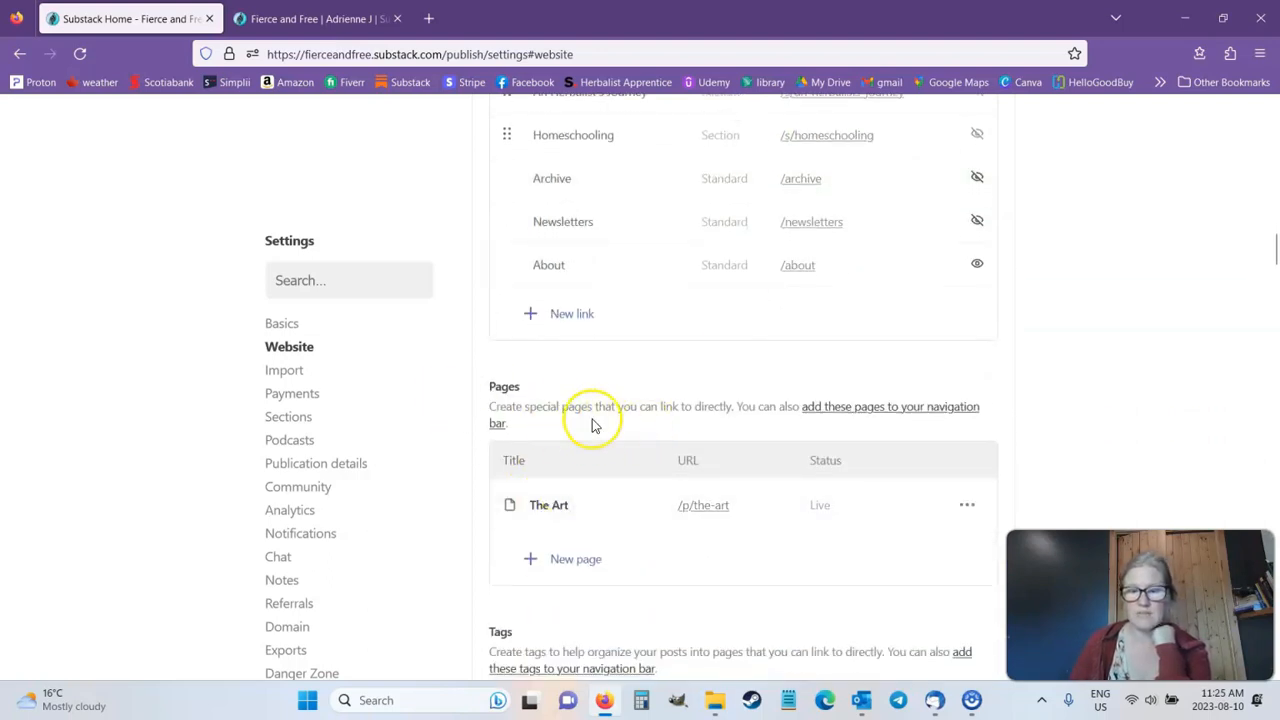
scroll(760, 429, "down", 2)
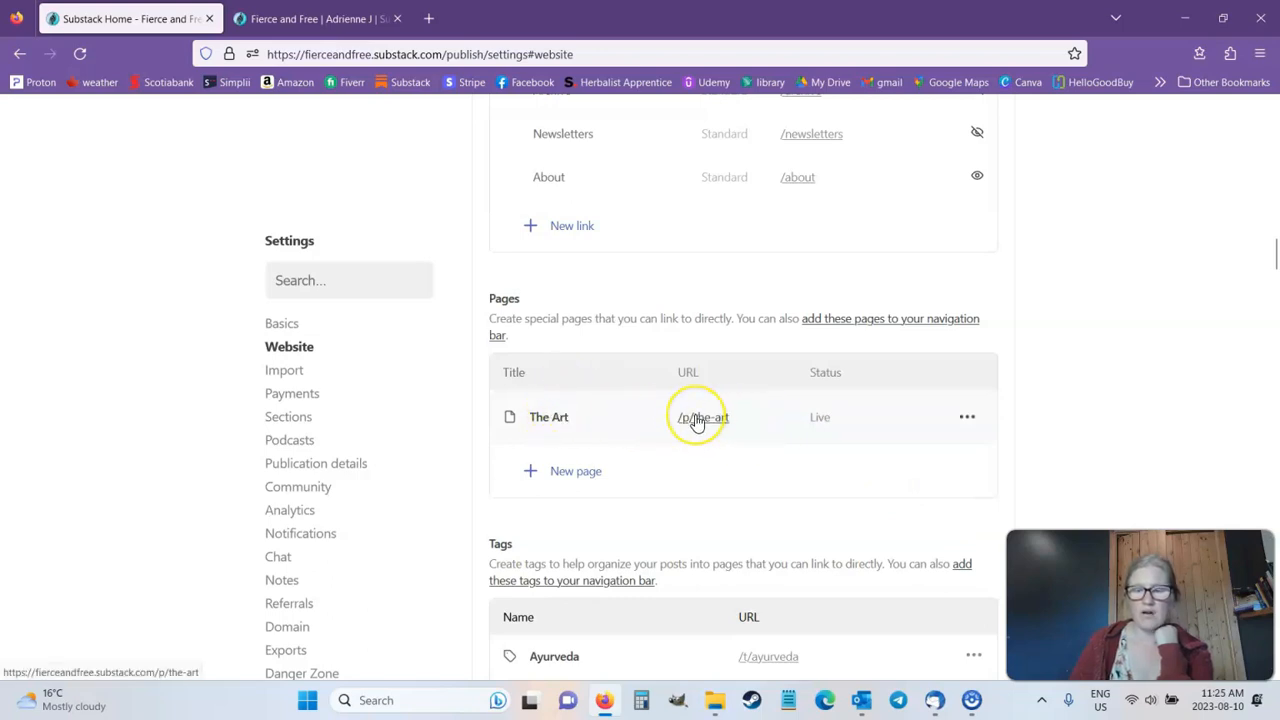
scroll(698, 424, "up", 1)
scroll(698, 424, "up", 1)
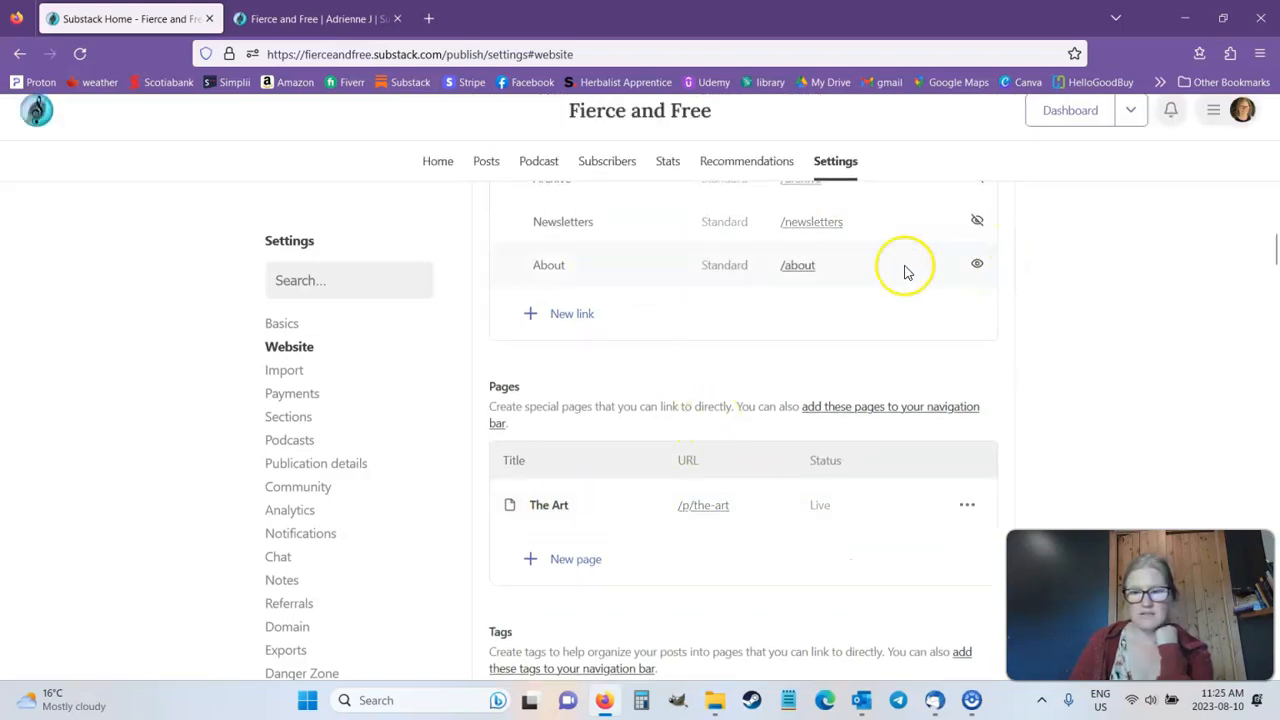
scroll(1077, 306, "down", 2)
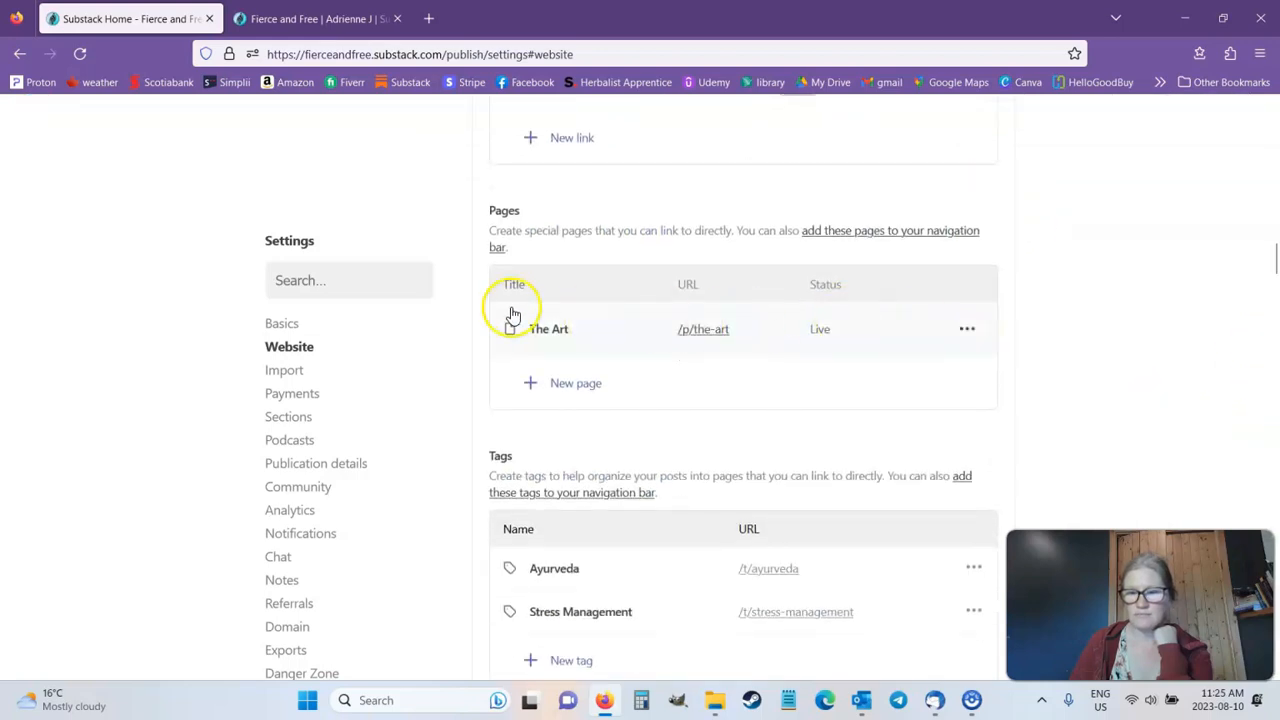
left_click(967, 329)
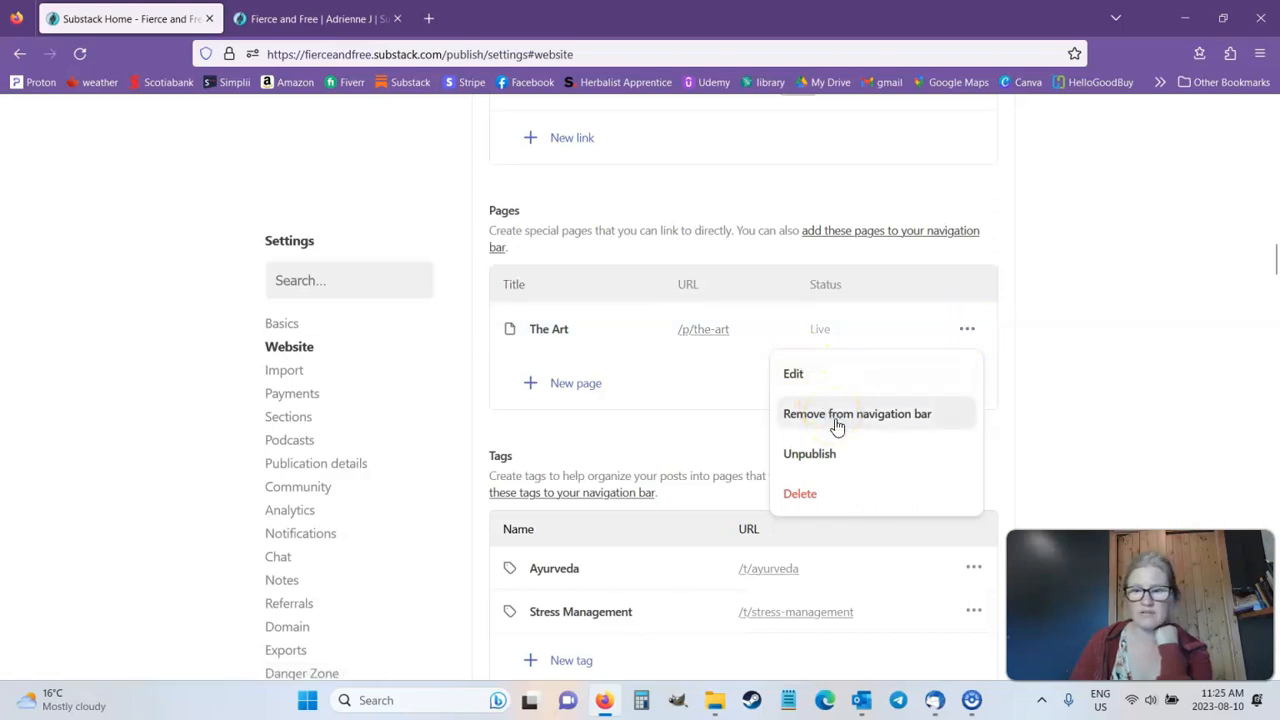
left_click(1080, 378)
scroll(780, 394, "up", 7)
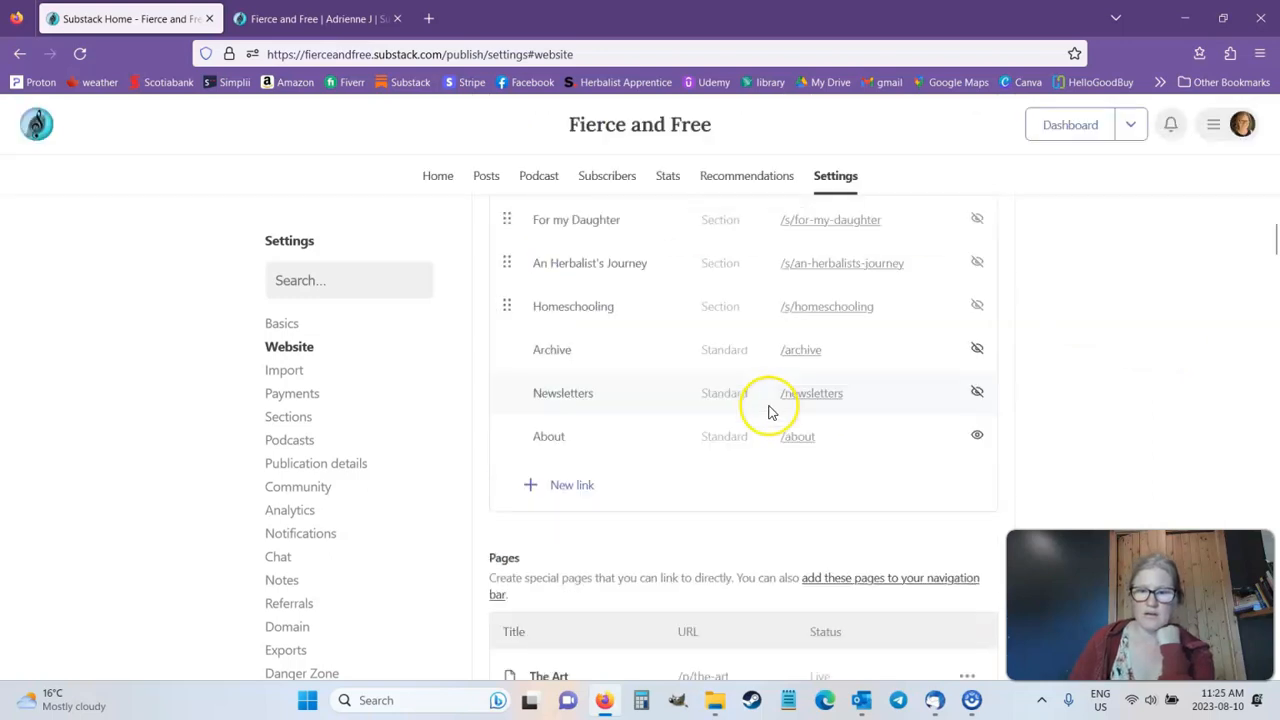
Step: Switch to the public site and view its Home, Herbal Healers and Ayurveda pages from the navigation bar
left_click(300, 18)
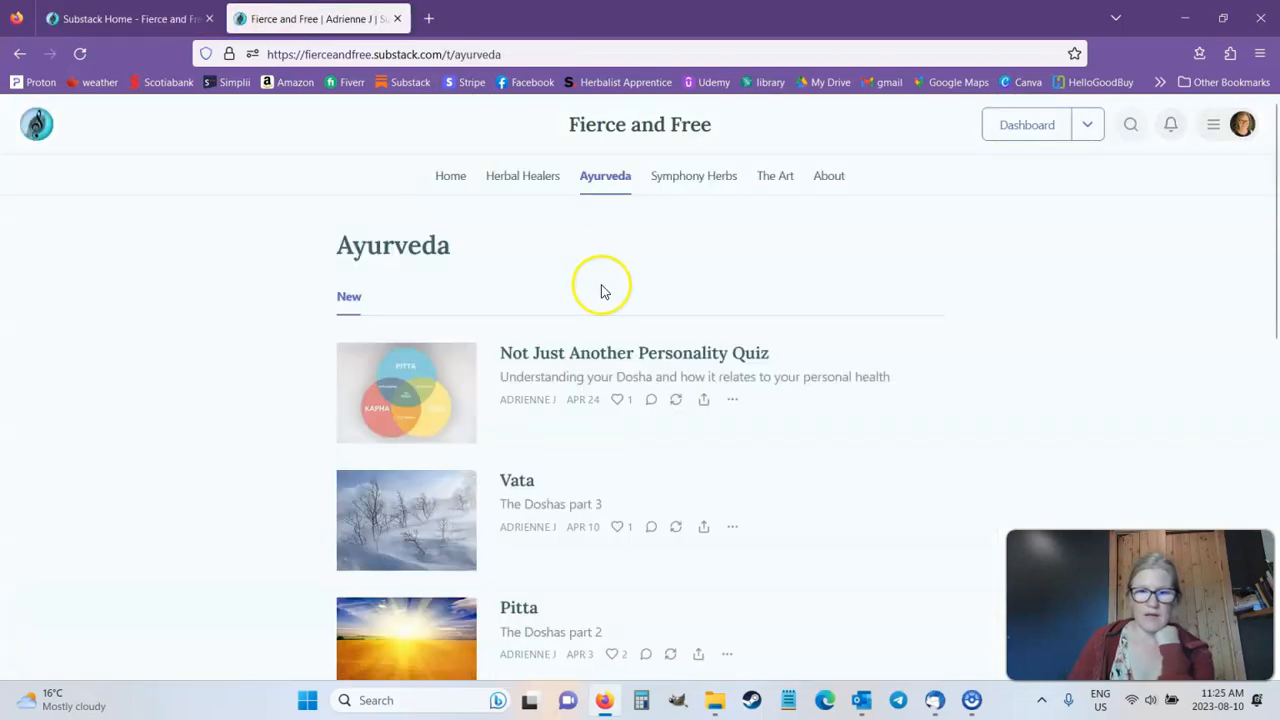
left_click(453, 173)
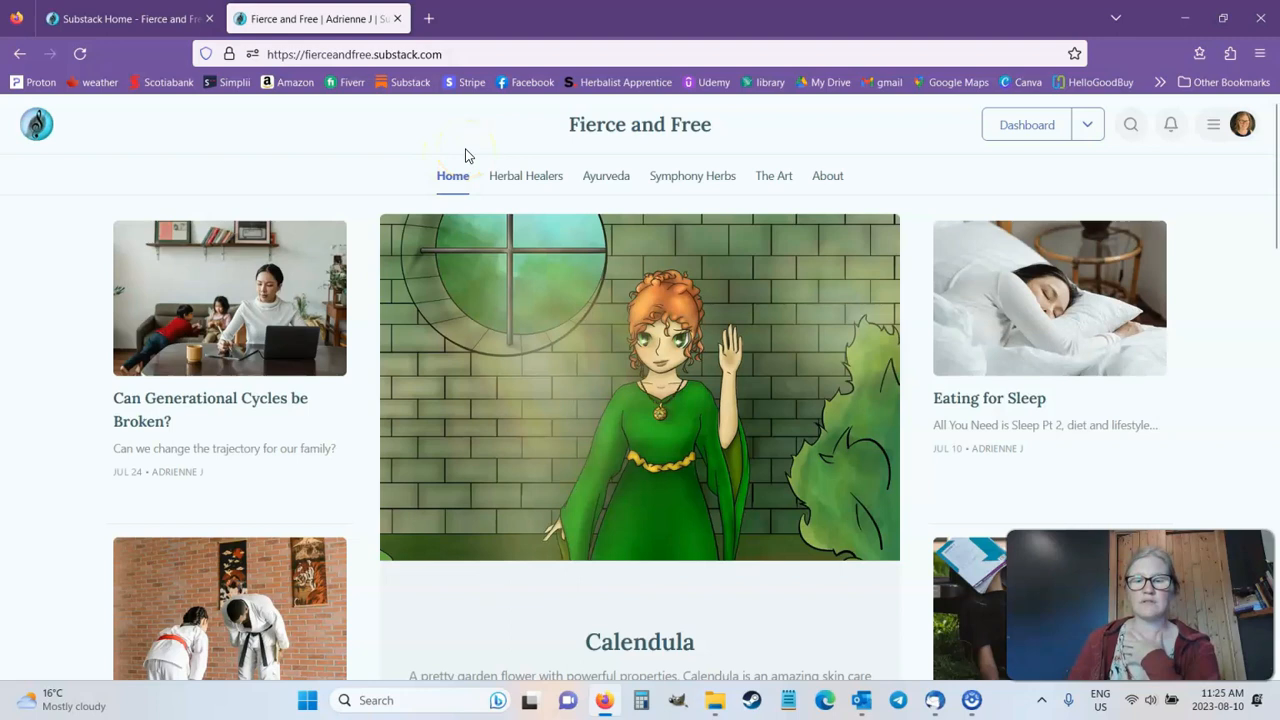
left_click(558, 178)
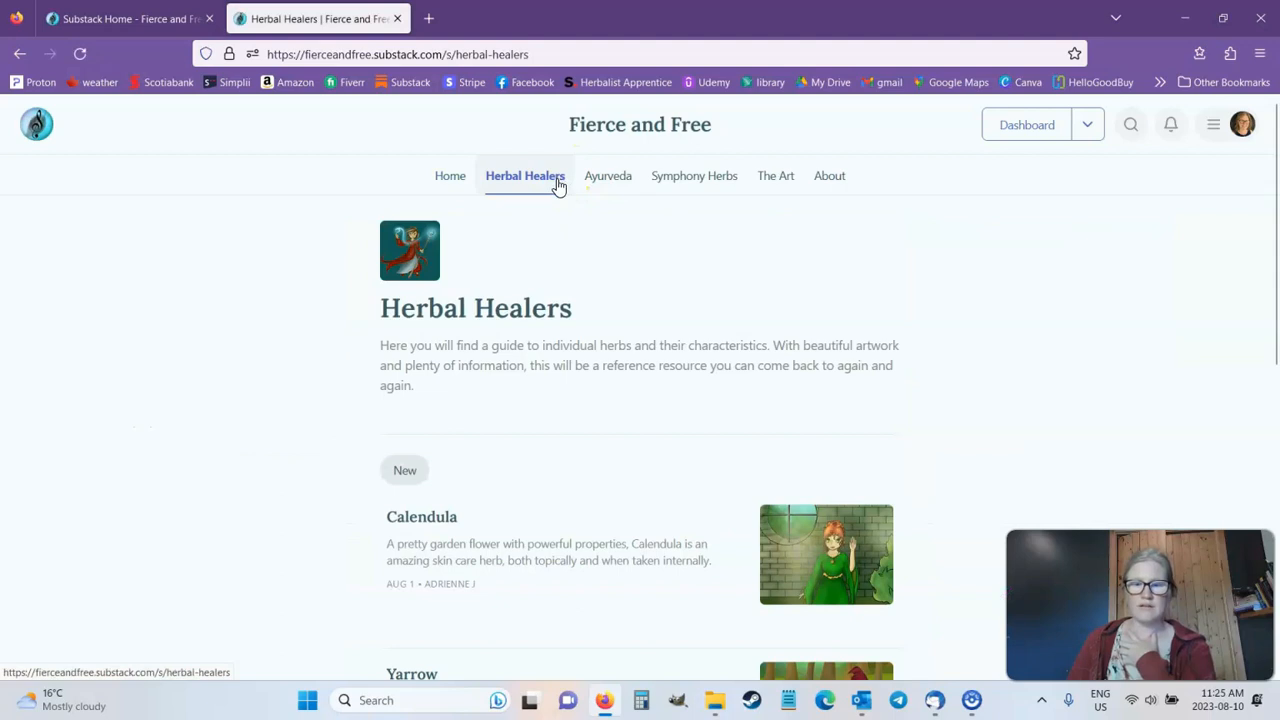
left_click(613, 186)
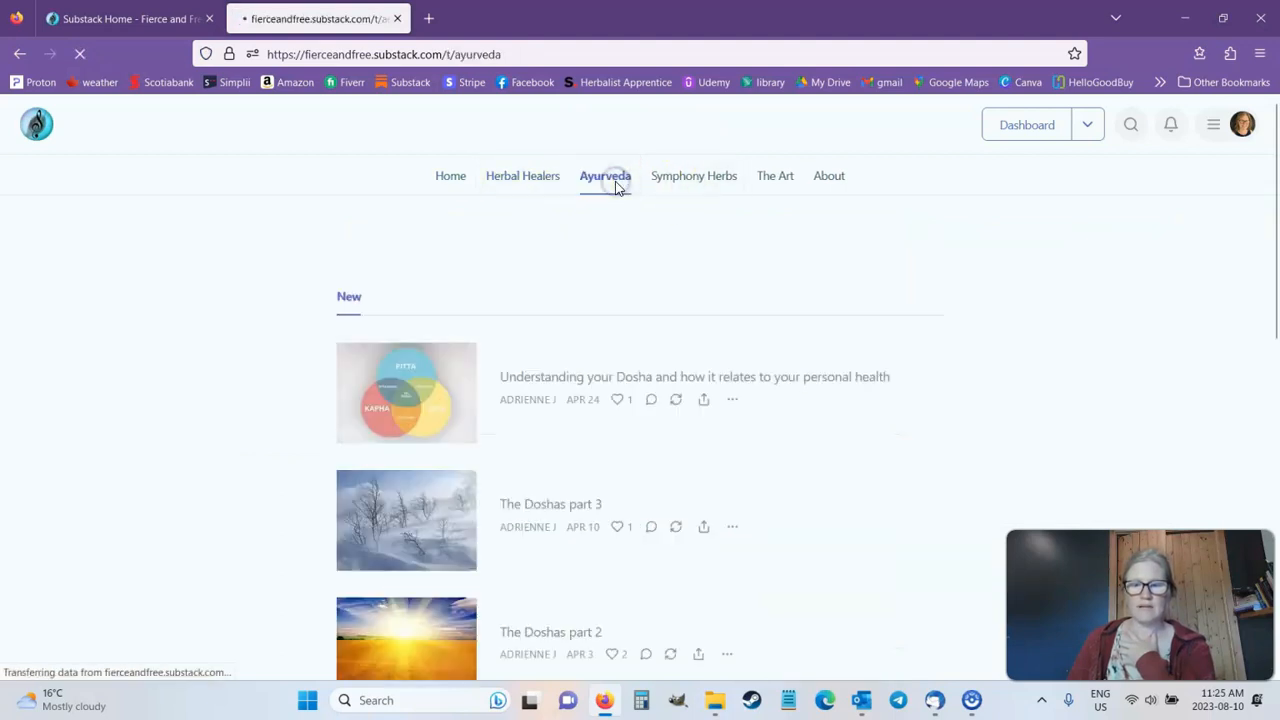
Step: Follow the Symphony Herbs navigation link to its external website, and return to the publication
left_click(690, 195)
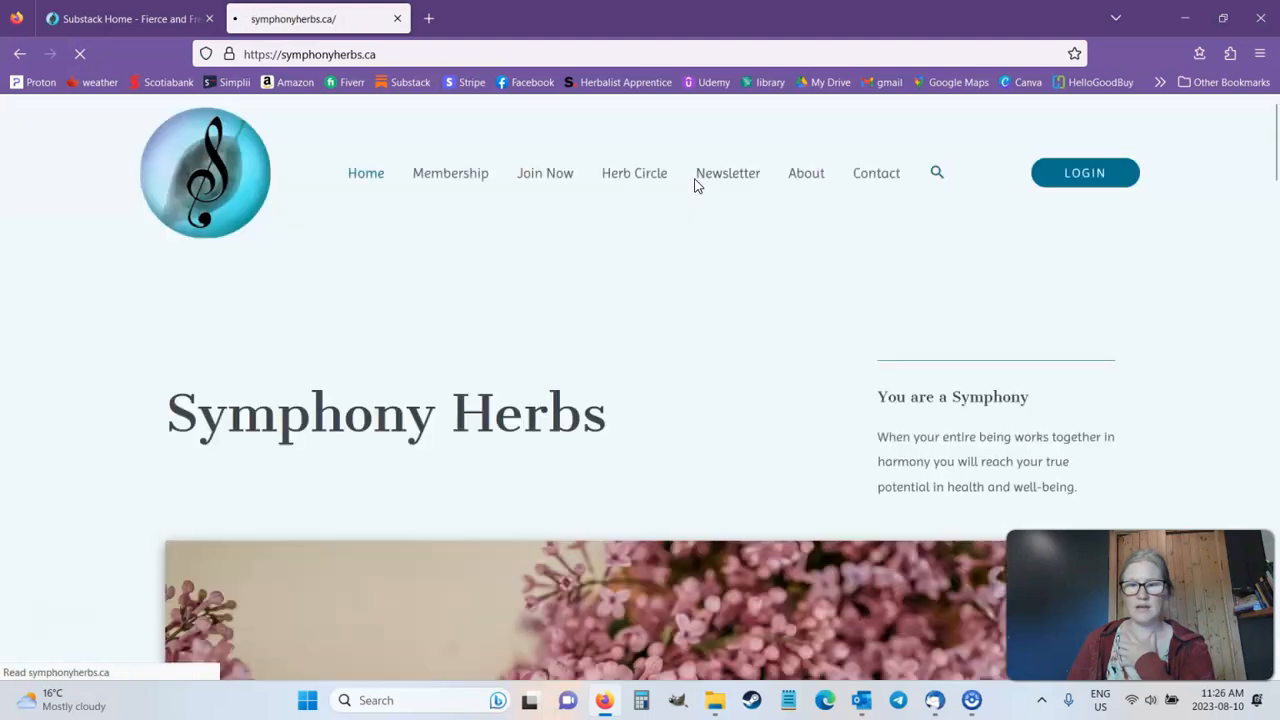
left_click(663, 210)
left_click(20, 54)
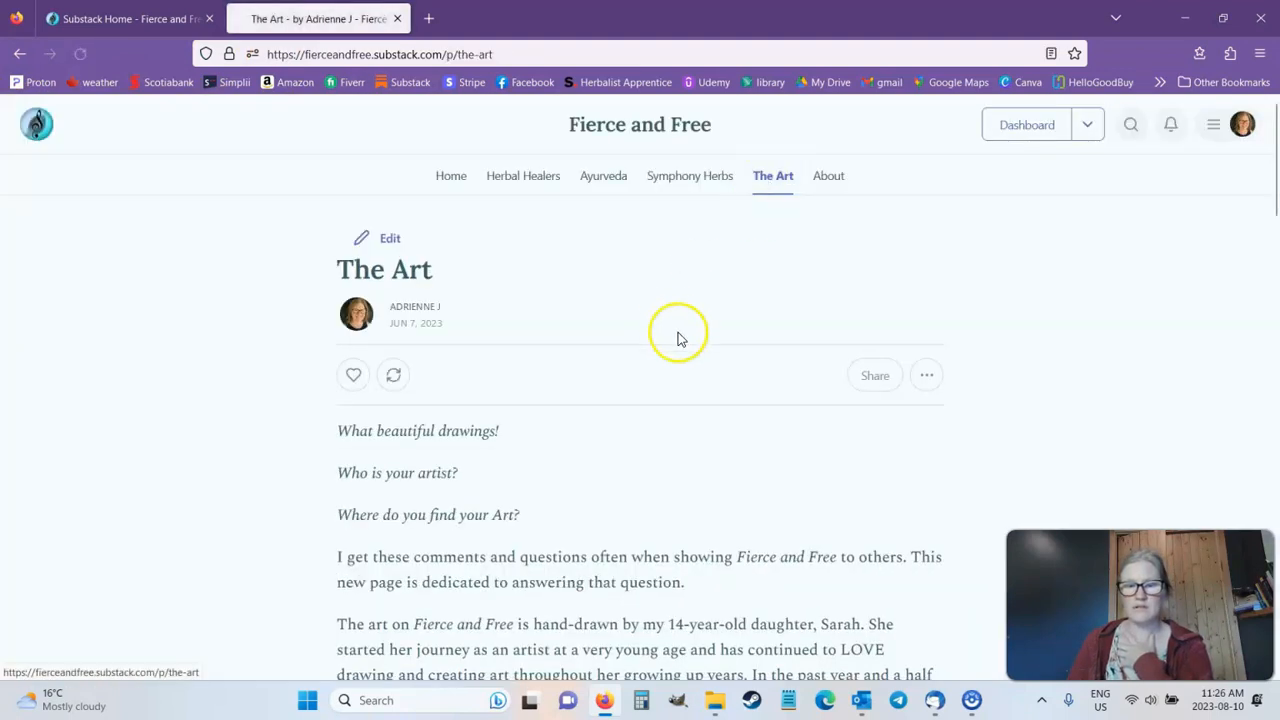
Step: View The Art page on the public site and look through its introduction and gallery
scroll(720, 450, "down", 2)
scroll(747, 505, "down", 6)
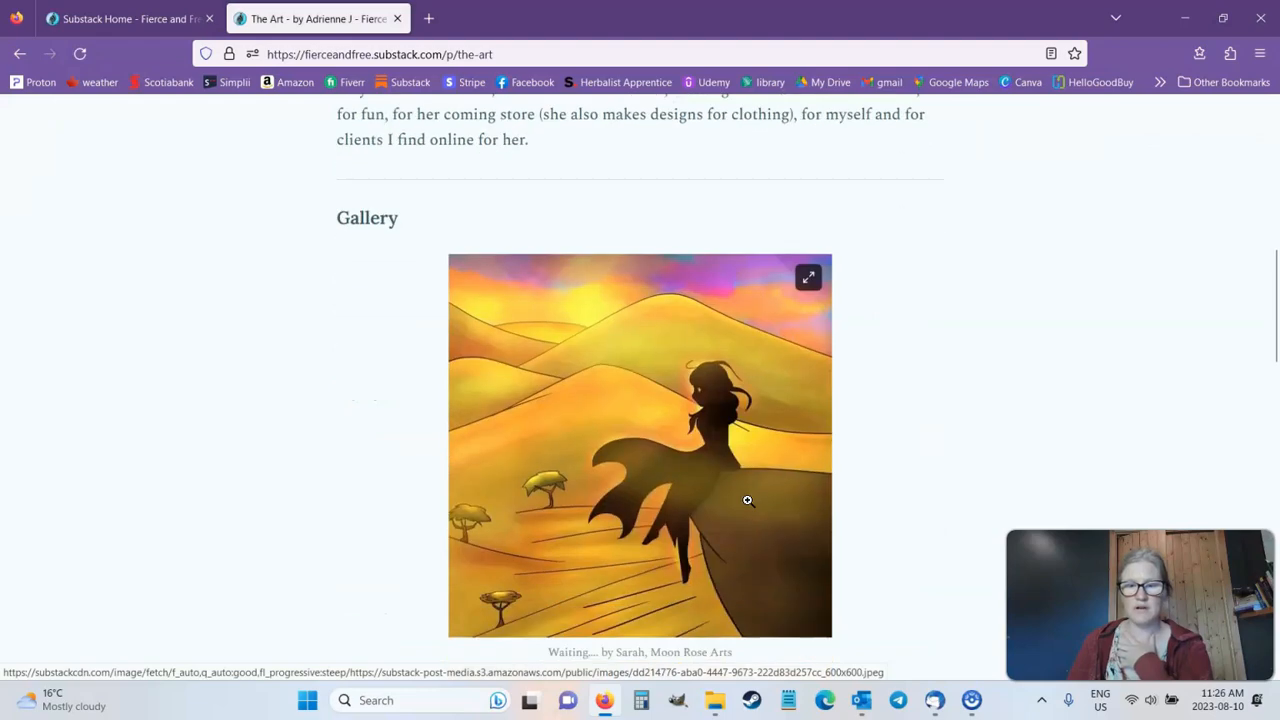
scroll(747, 500, "down", 10)
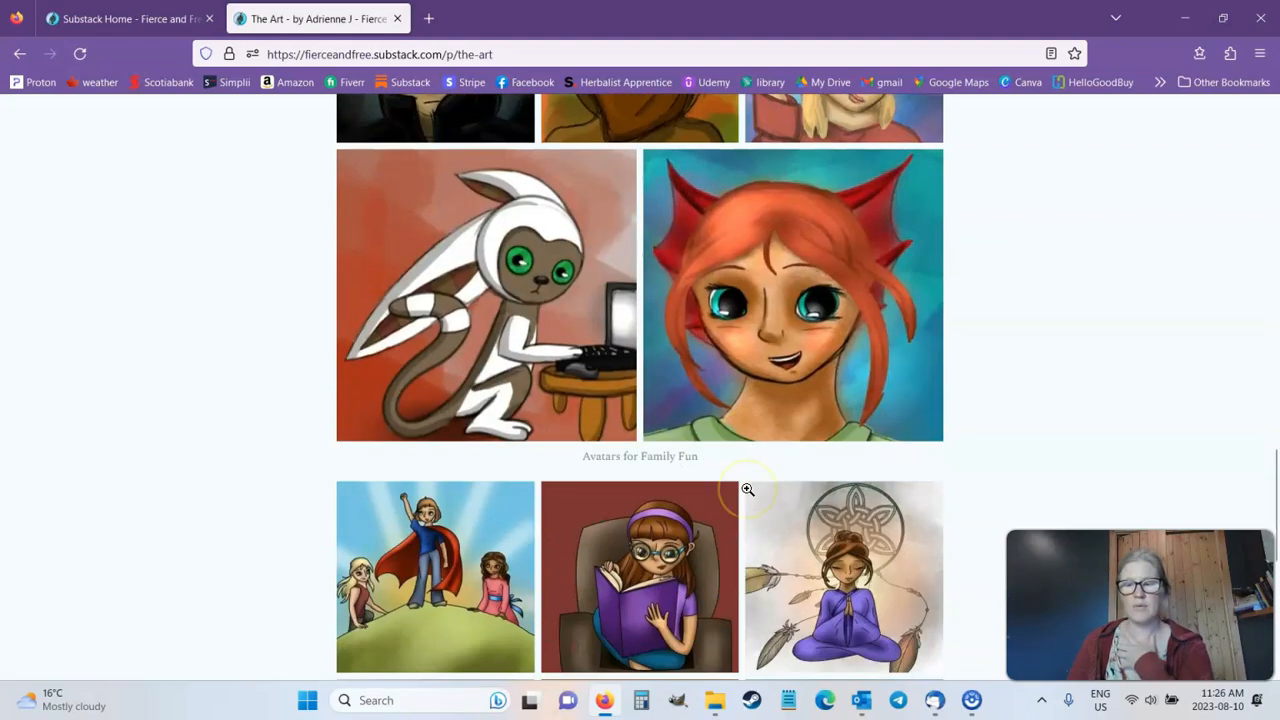
scroll(747, 489, "down", 3)
scroll(745, 491, "up", 15)
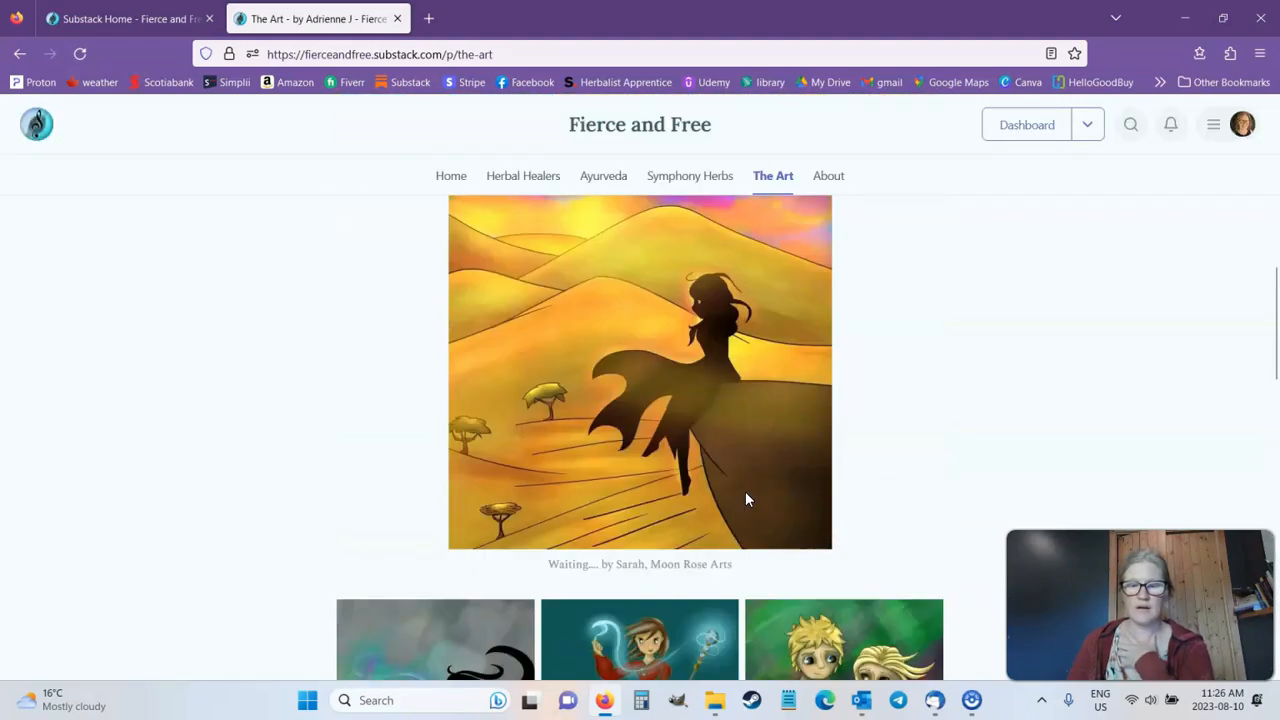
scroll(745, 493, "up", 2)
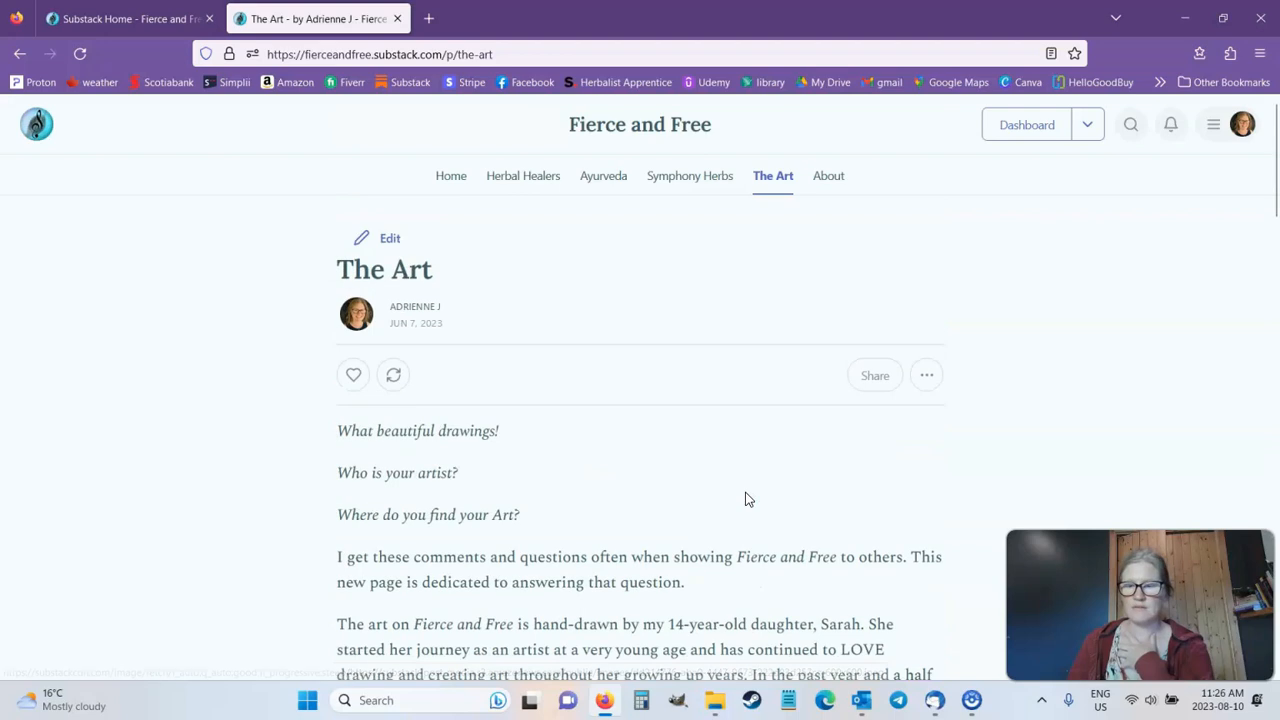
Step: View the About page on the public site and read through its description and People section
left_click(829, 180)
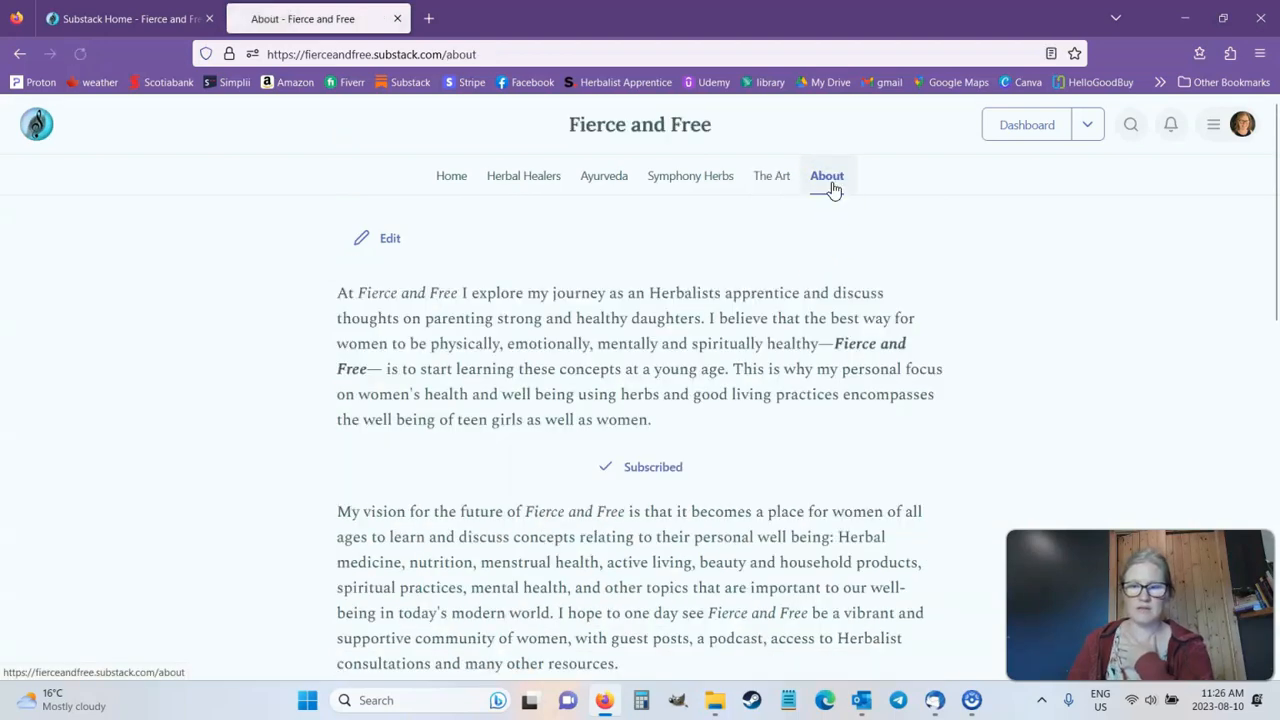
scroll(797, 305, "down", 5)
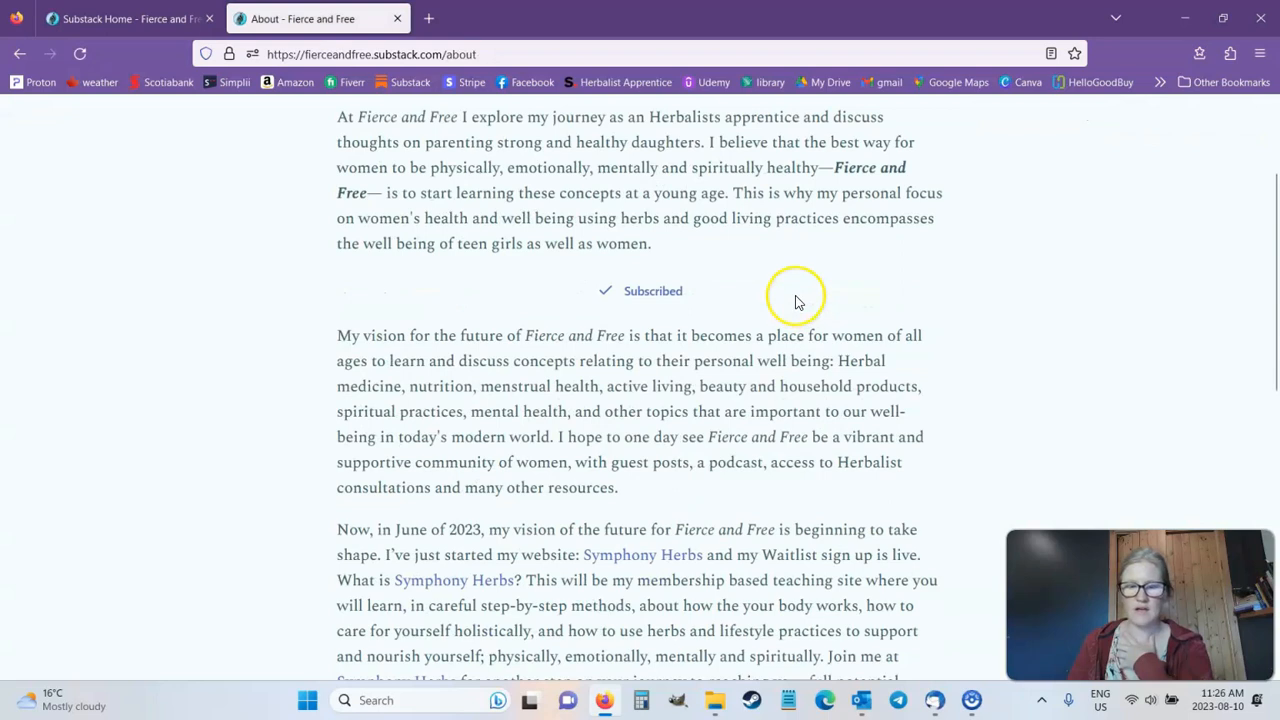
scroll(797, 302, "down", 2)
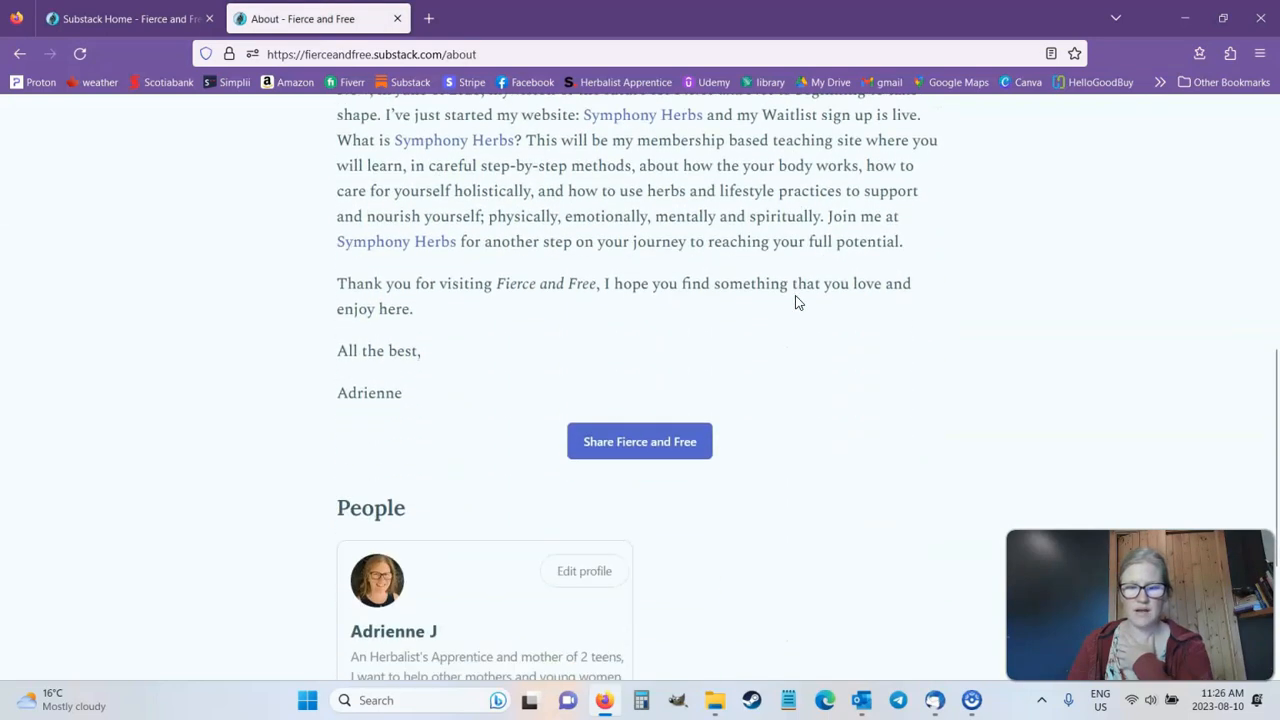
scroll(797, 302, "down", 1)
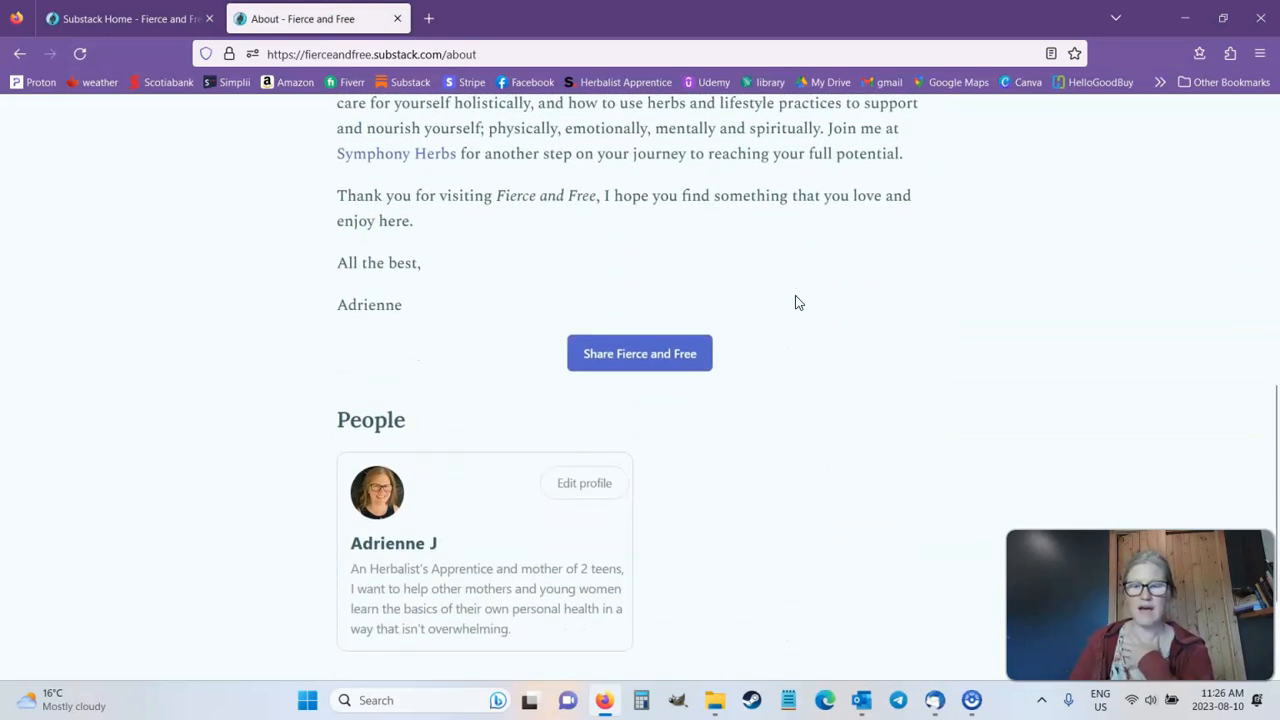
scroll(785, 312, "up", 10)
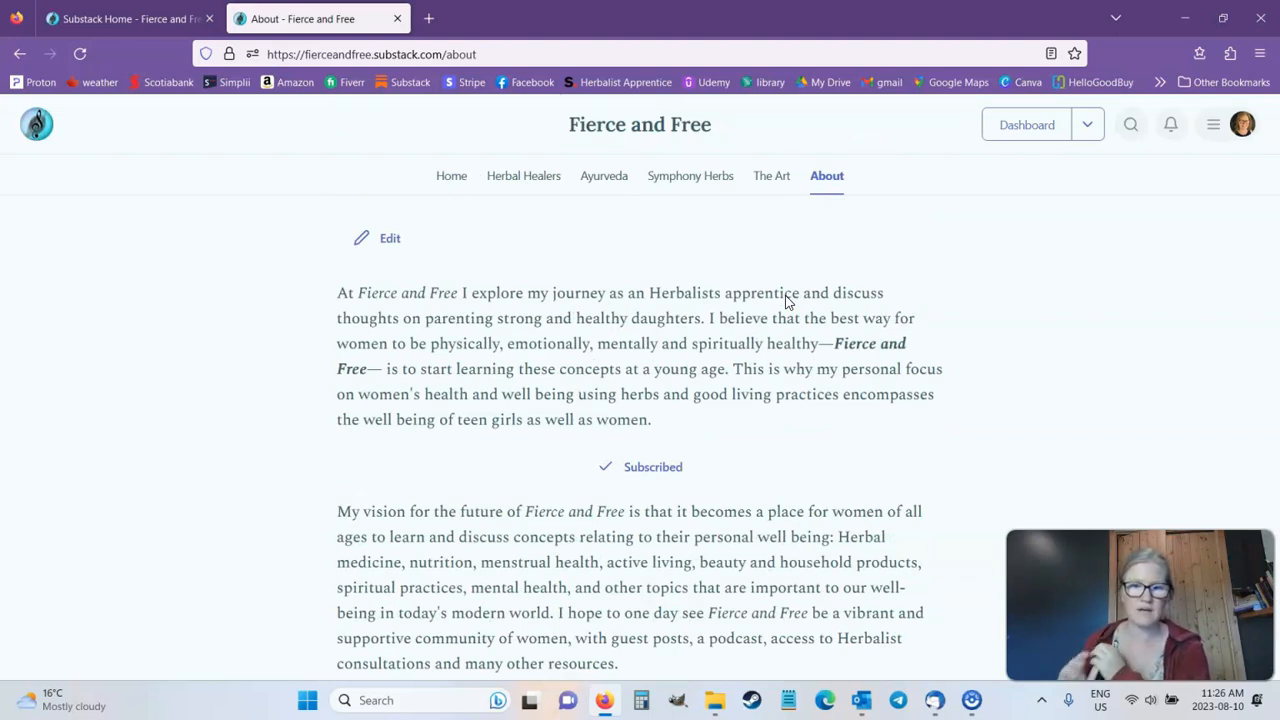
Step: Open the full post archive from the home page's Recent posts section and look through the older posts
left_click(445, 180)
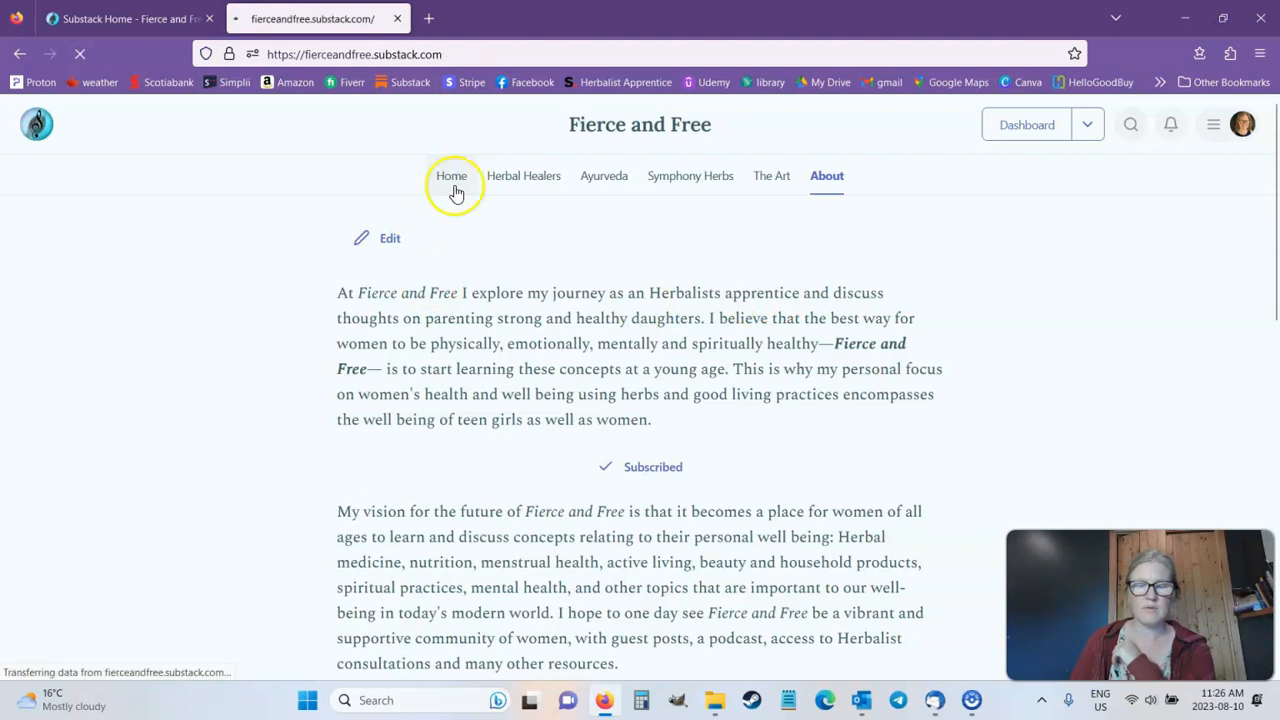
scroll(514, 217, "down", 10)
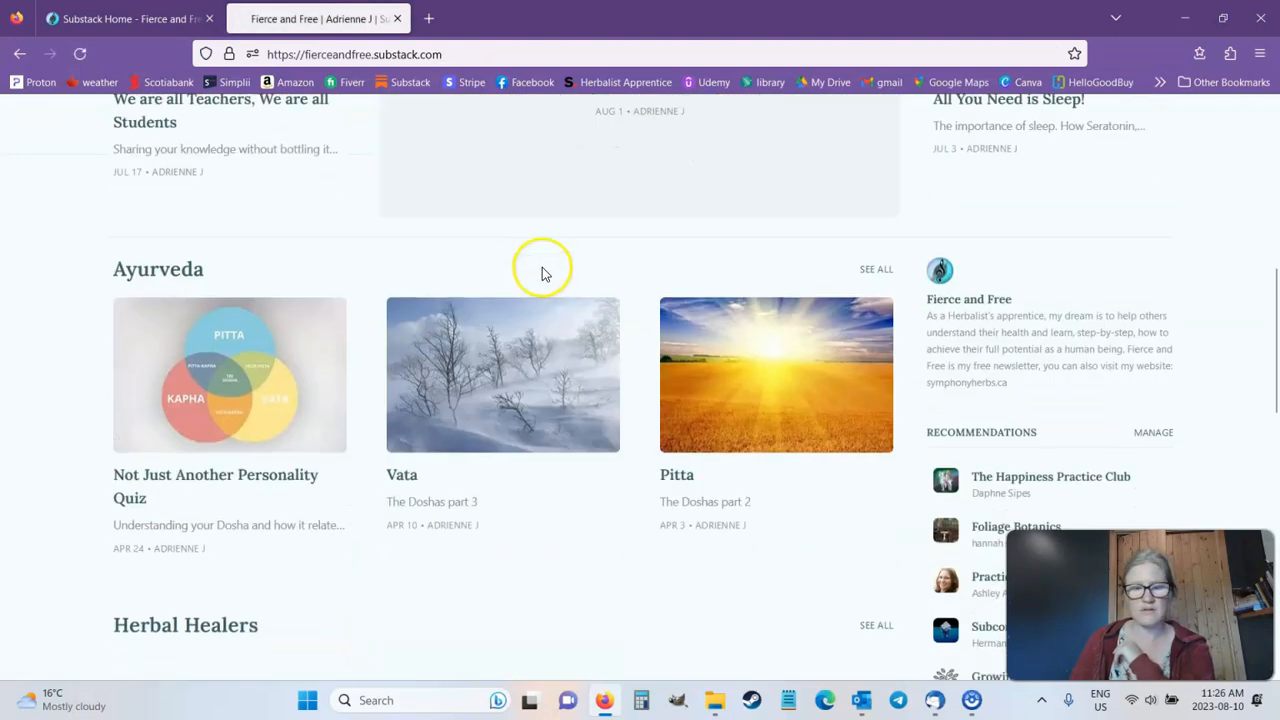
scroll(543, 276, "down", 3)
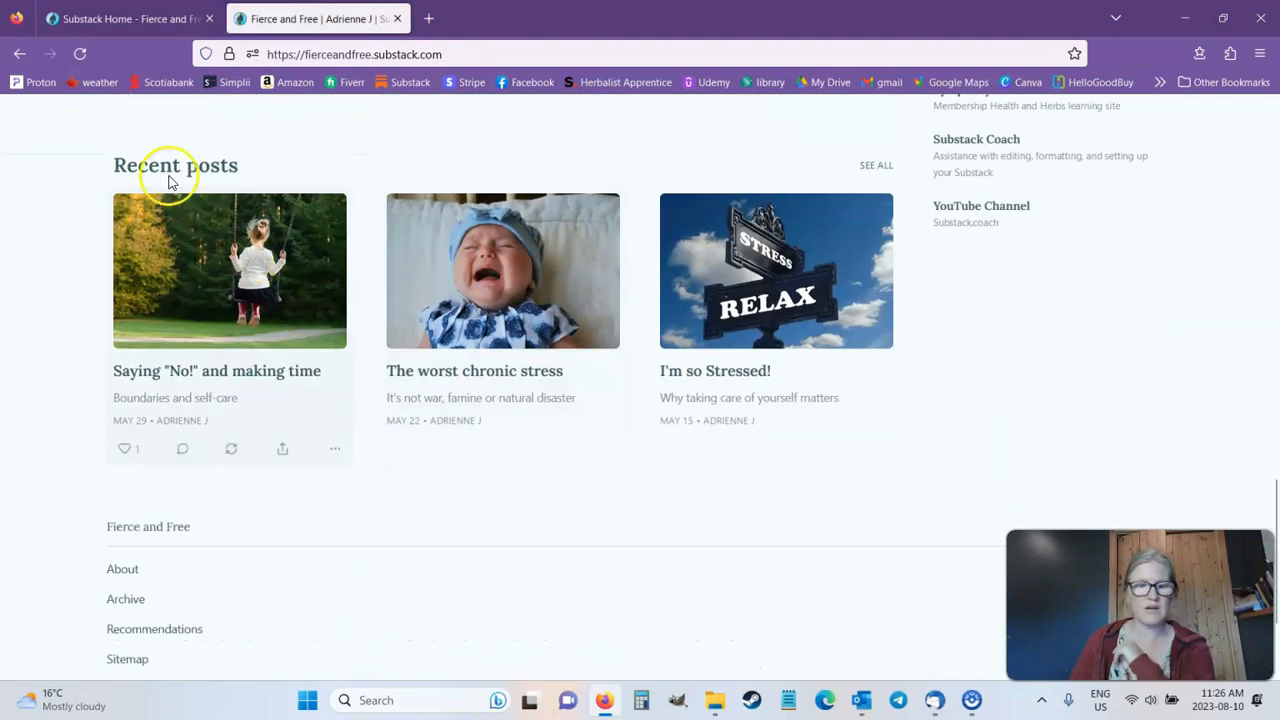
left_click(878, 167)
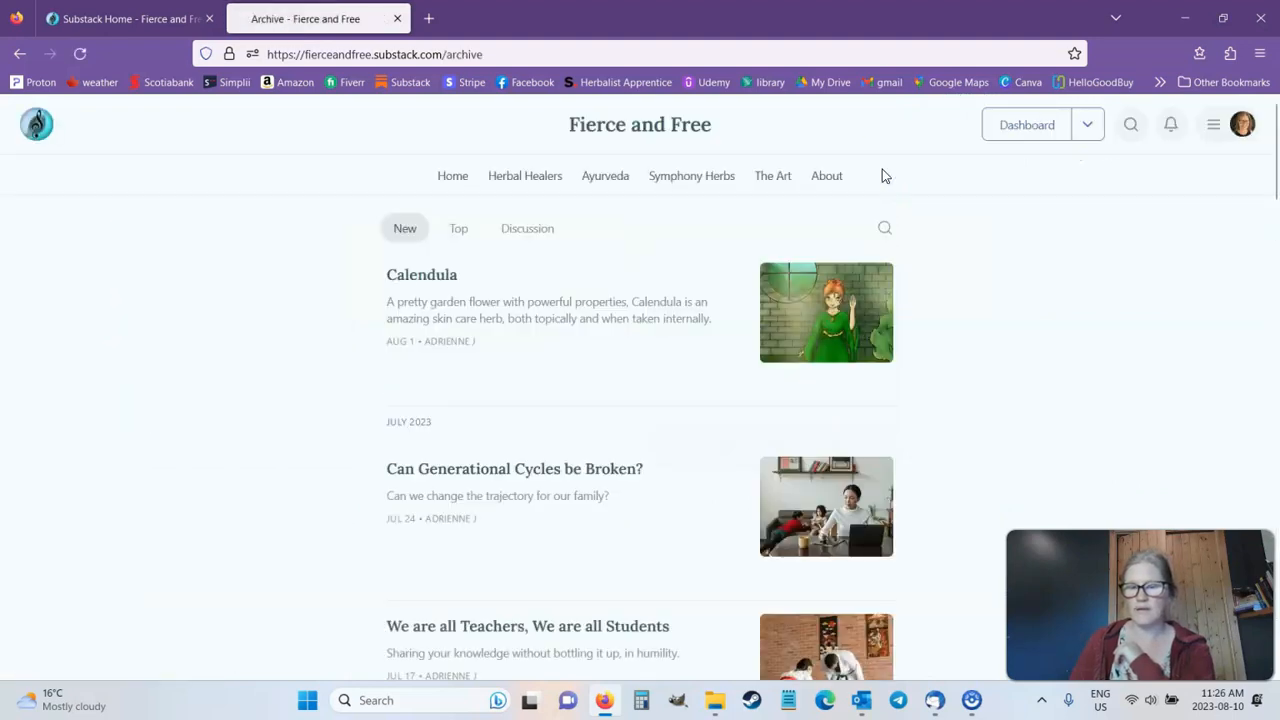
scroll(882, 172, "down", 10)
scroll(883, 177, "down", 15)
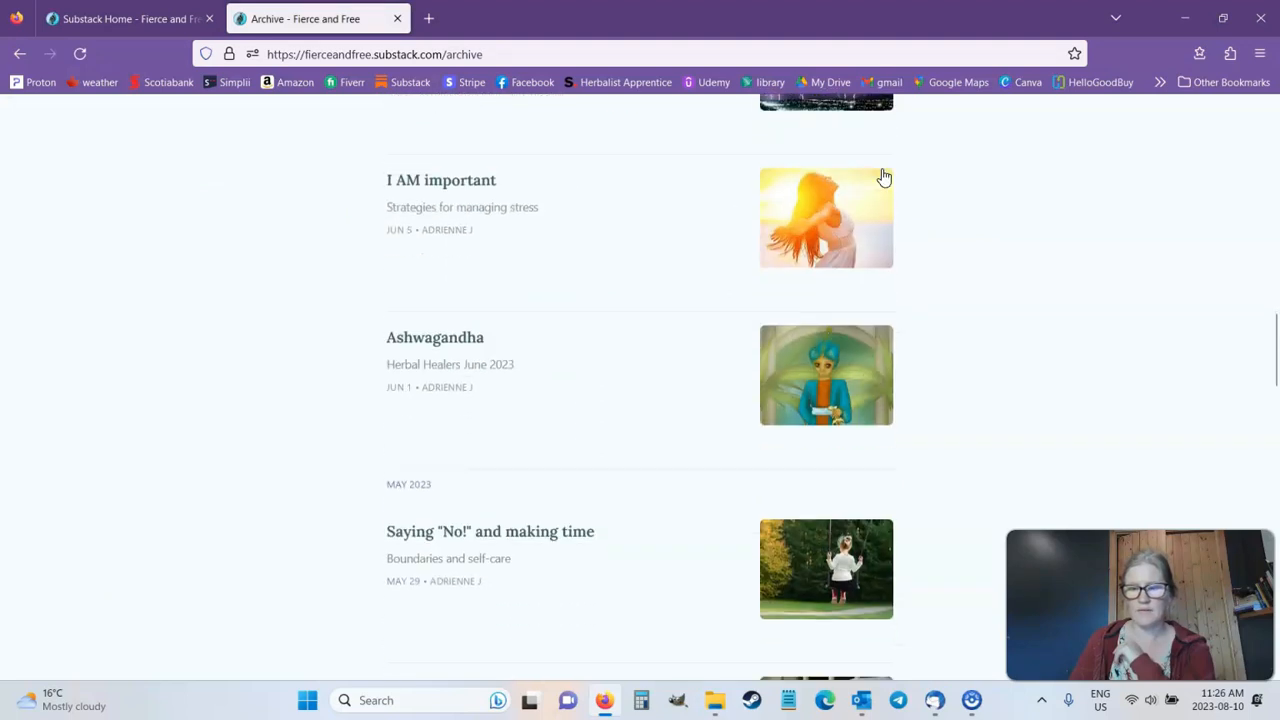
scroll(883, 177, "down", 15)
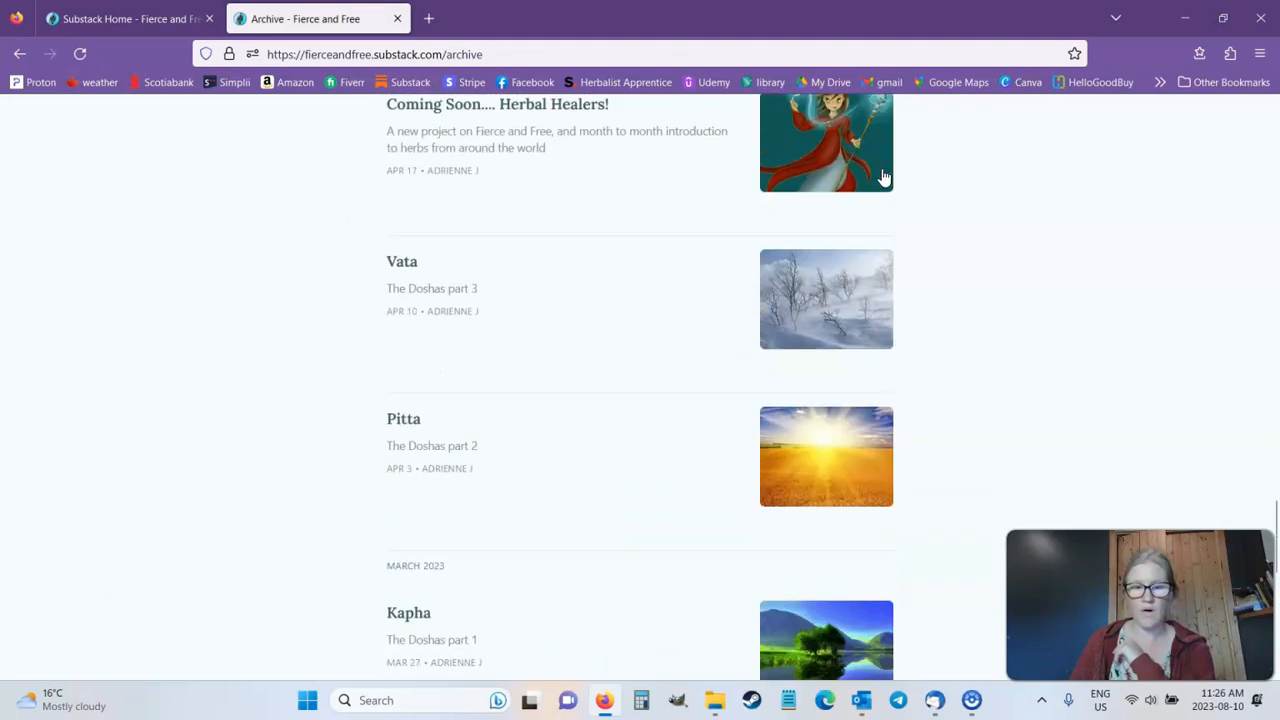
scroll(883, 177, "down", 2)
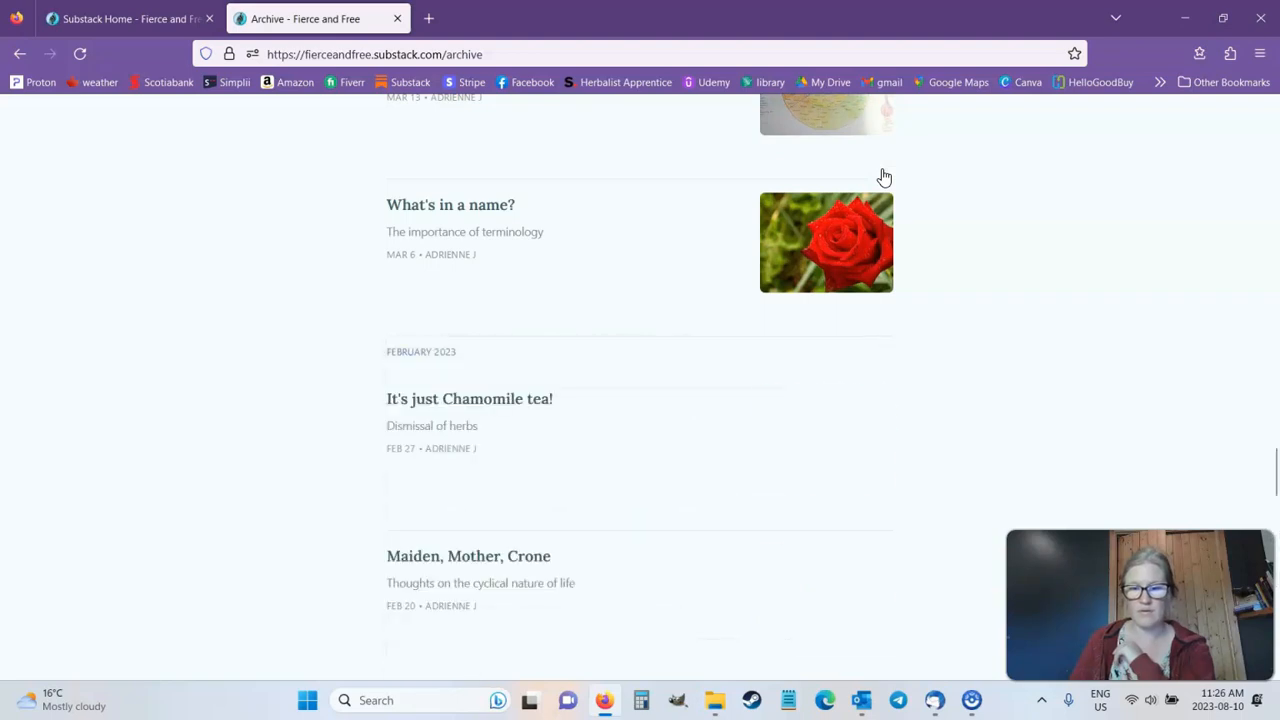
scroll(883, 177, "down", 5)
scroll(883, 177, "down", 12)
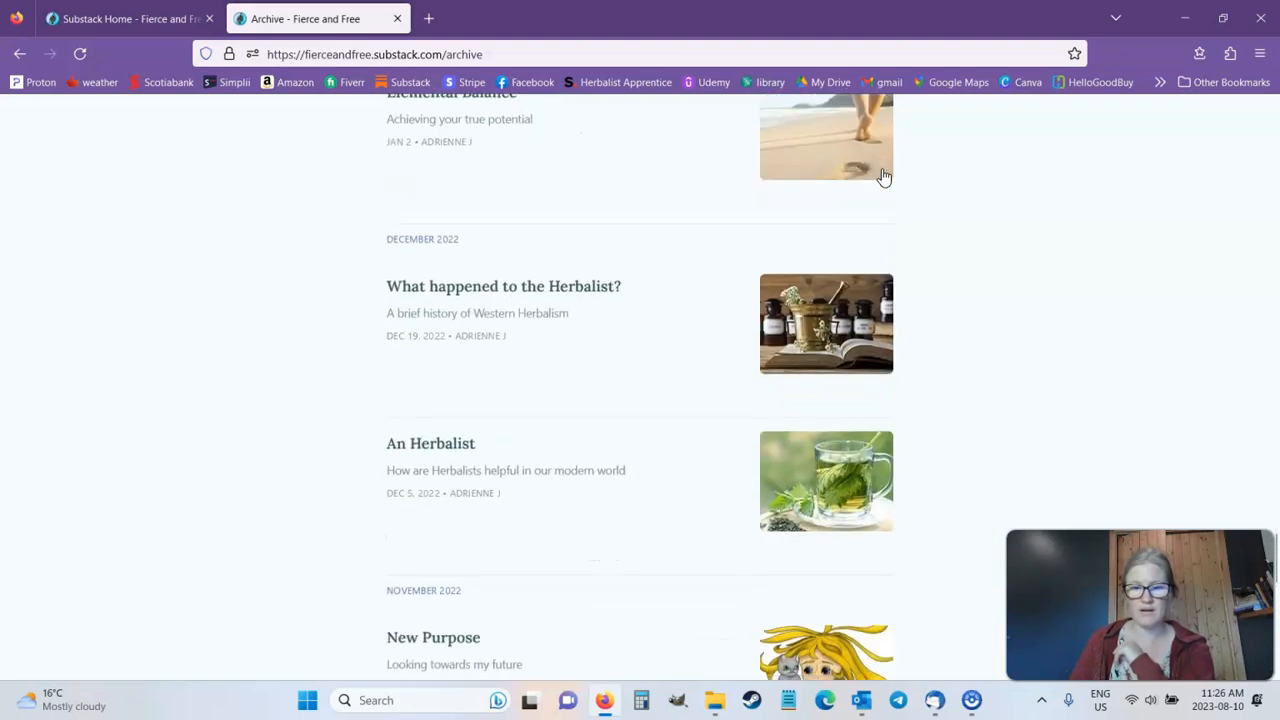
left_click(827, 209)
scroll(827, 209, "down", 8)
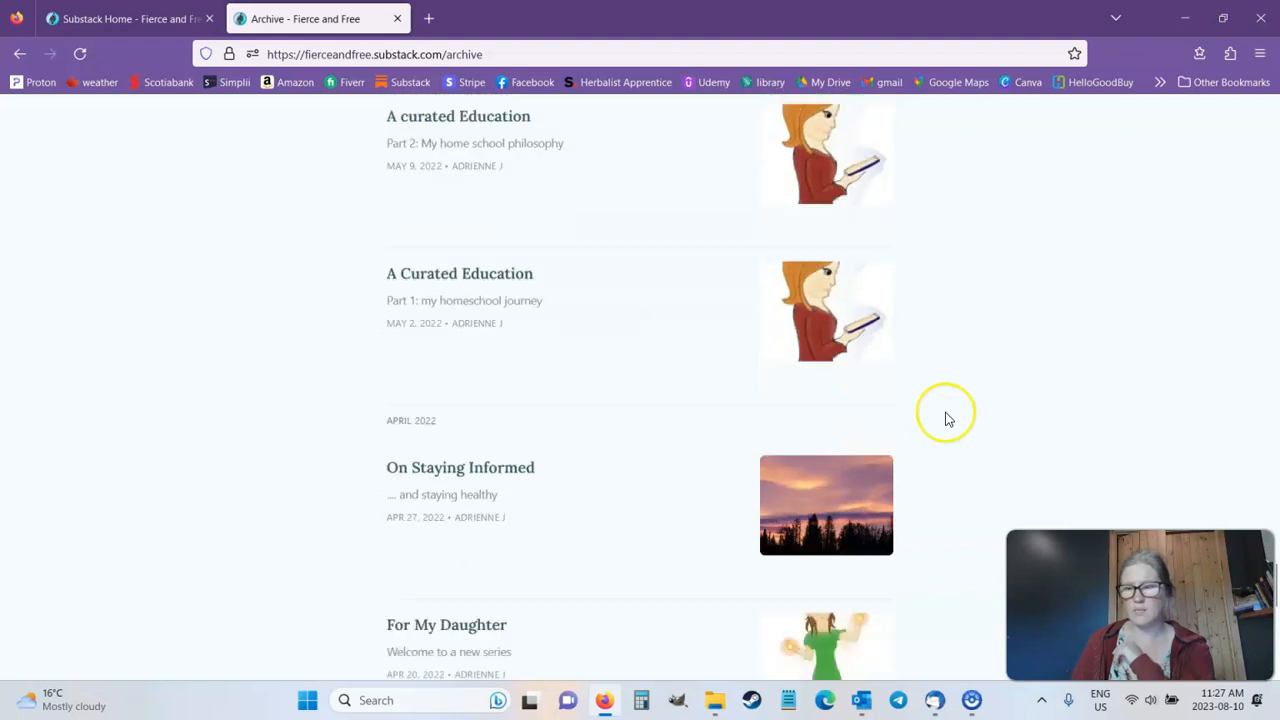
scroll(948, 420, "down", 3)
scroll(948, 420, "up", 15)
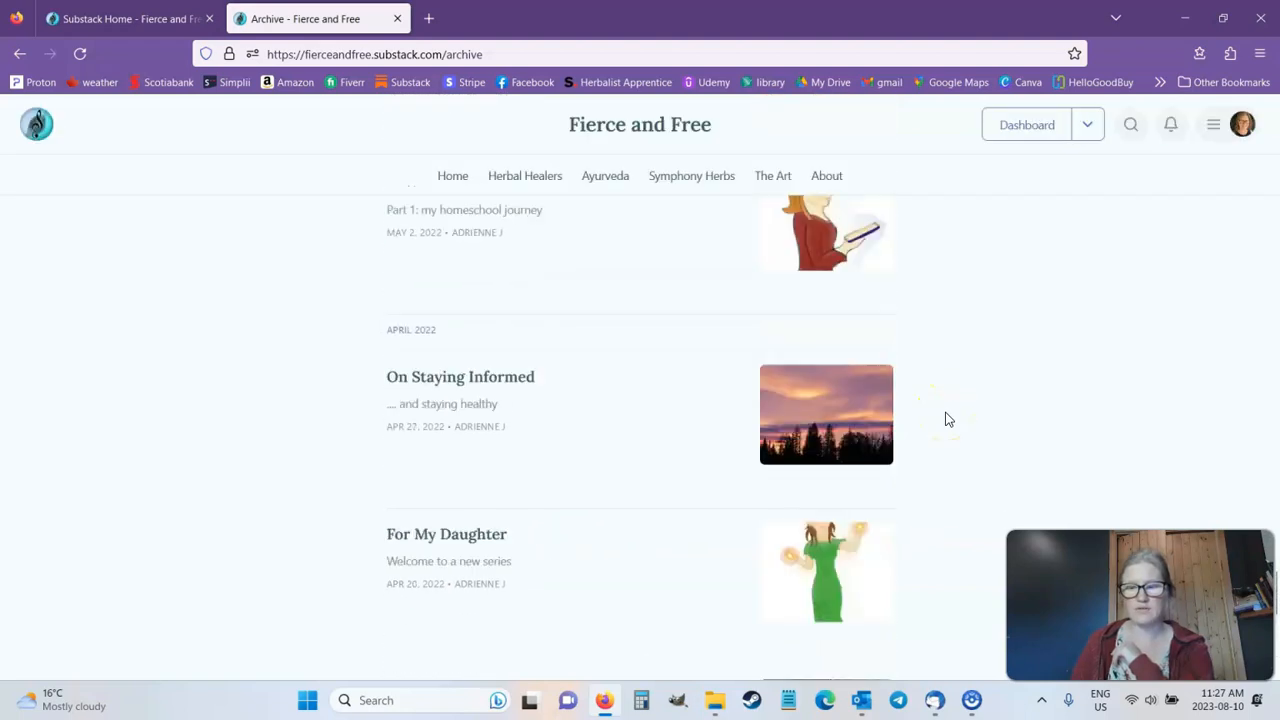
scroll(948, 420, "up", 20)
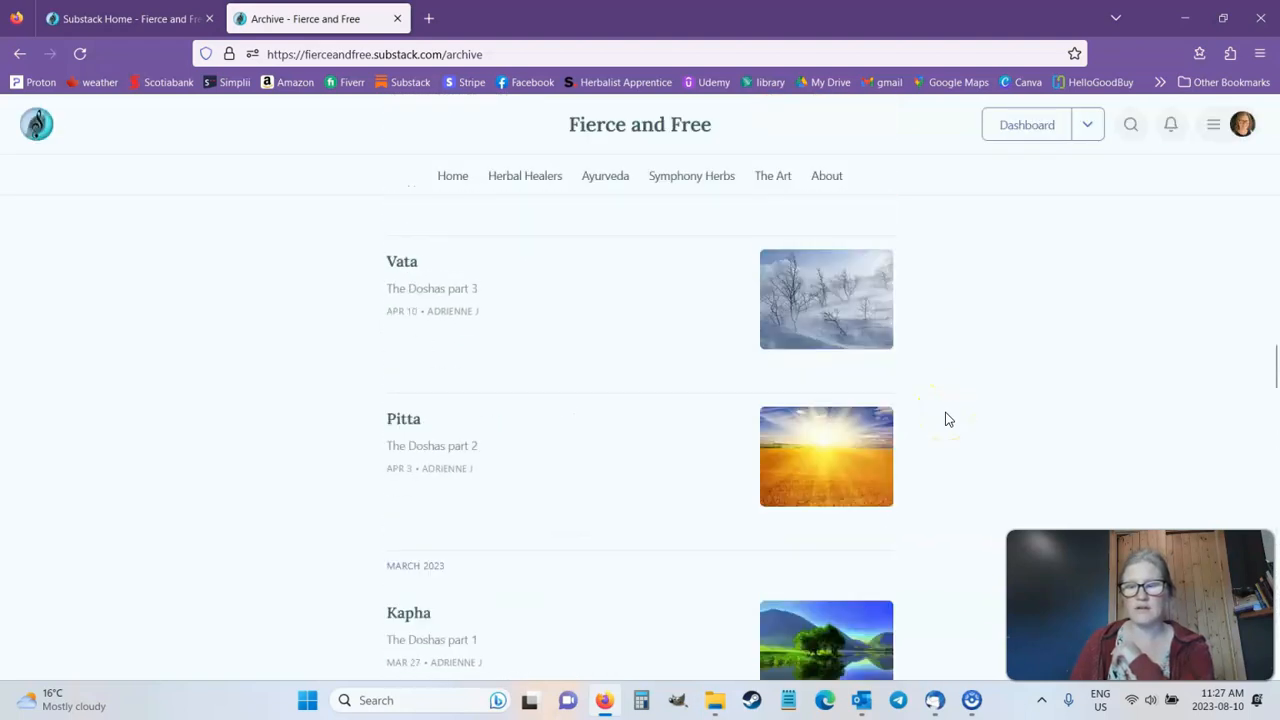
scroll(948, 420, "up", 10)
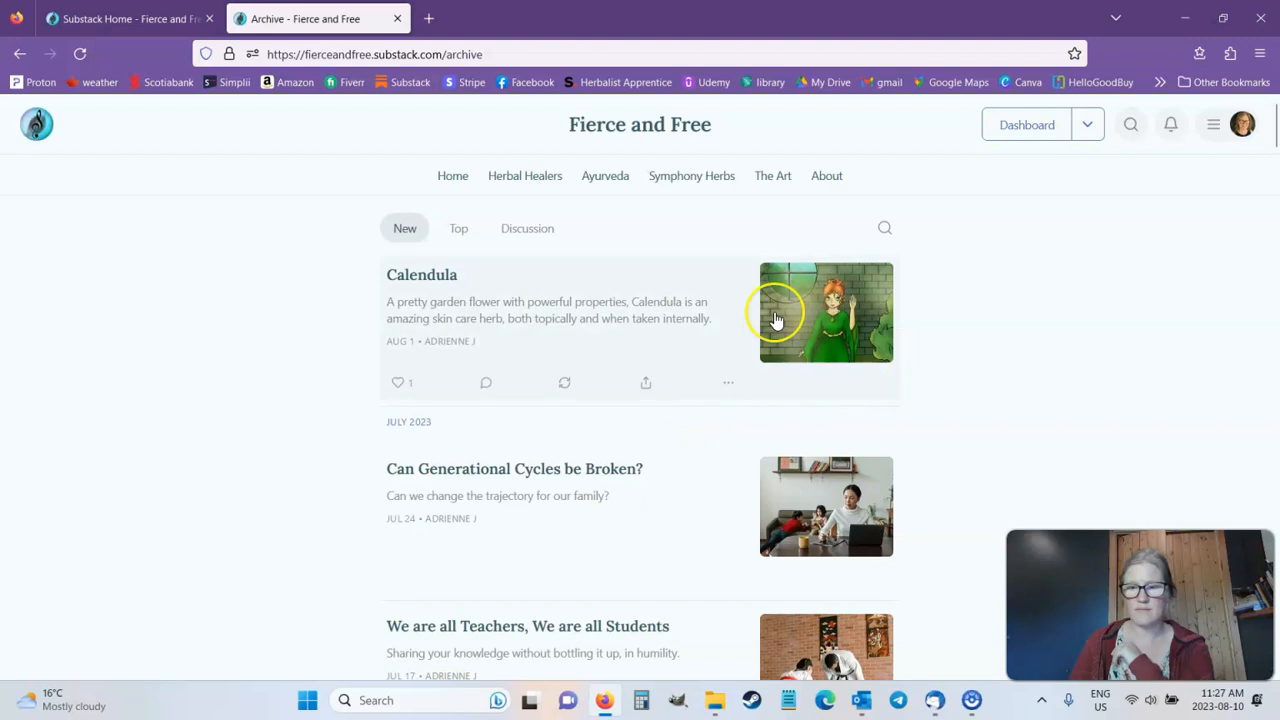
Step: Return to the public Home page and examine its featured posts, Ayurveda, Herbal Healers and Recent posts sections
left_click(454, 184)
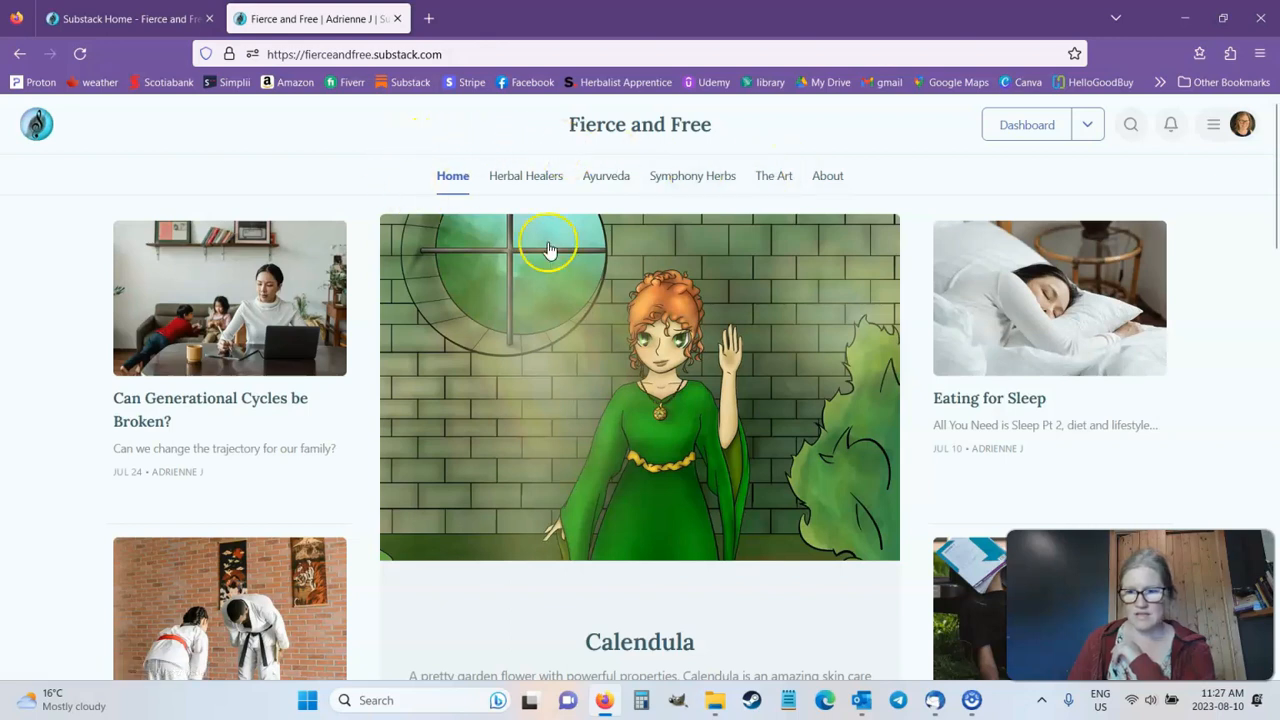
scroll(910, 182, "down", 2)
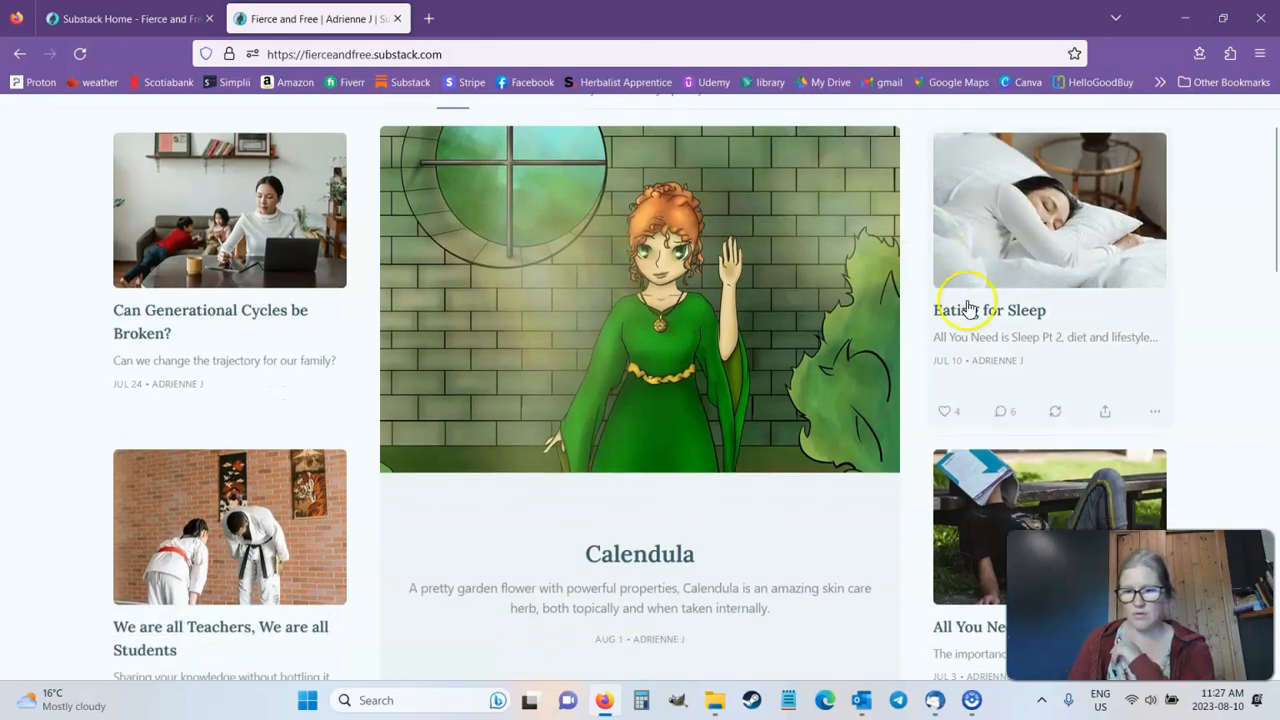
scroll(645, 405, "down", 10)
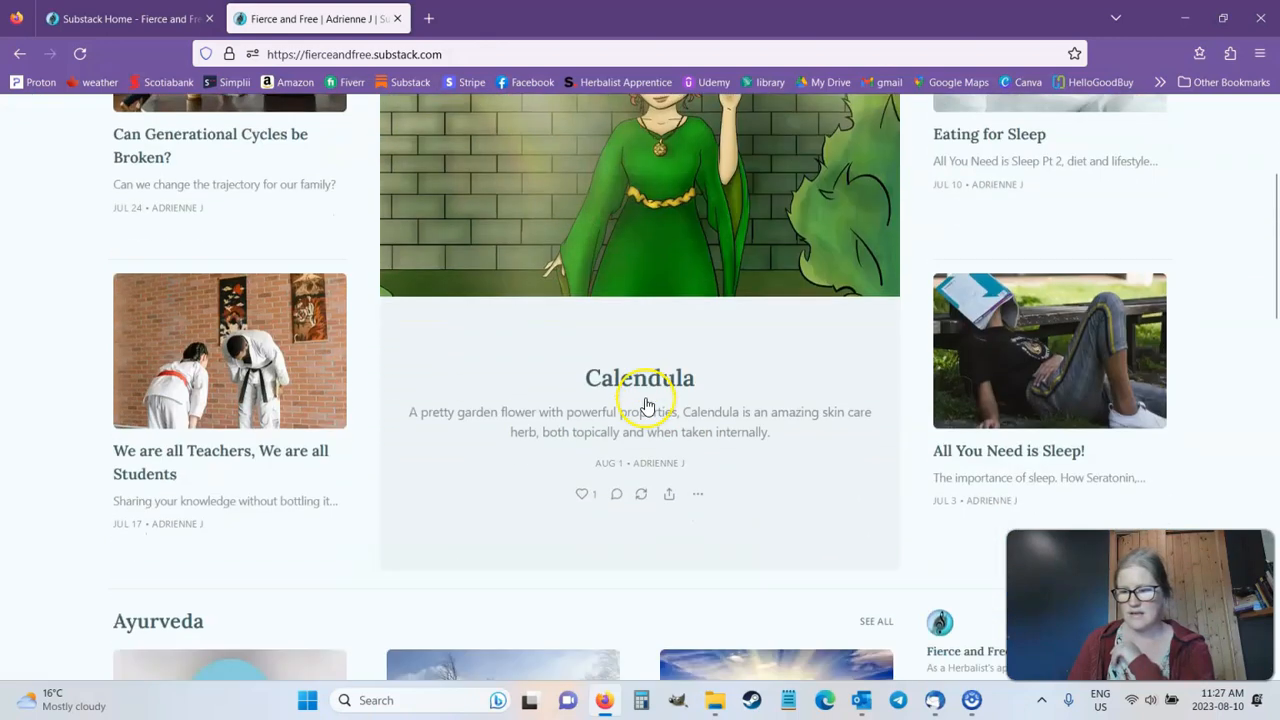
scroll(645, 405, "down", 3)
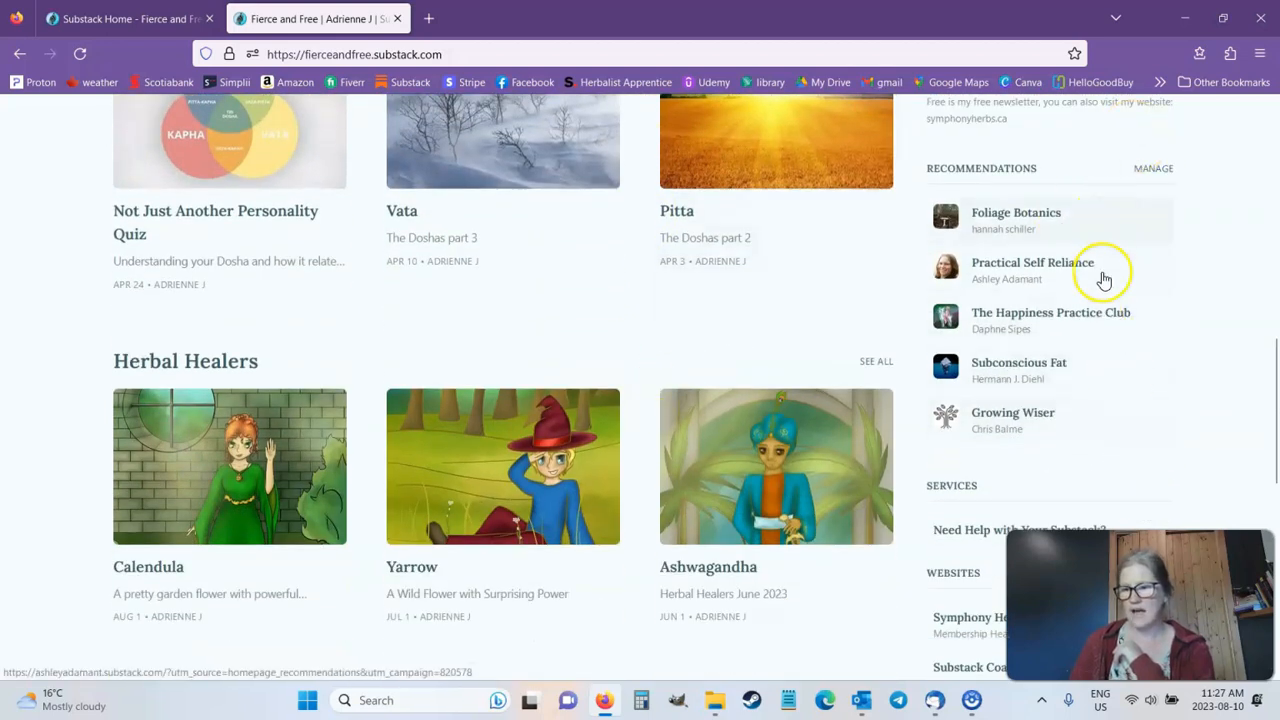
scroll(1100, 290, "down", 6)
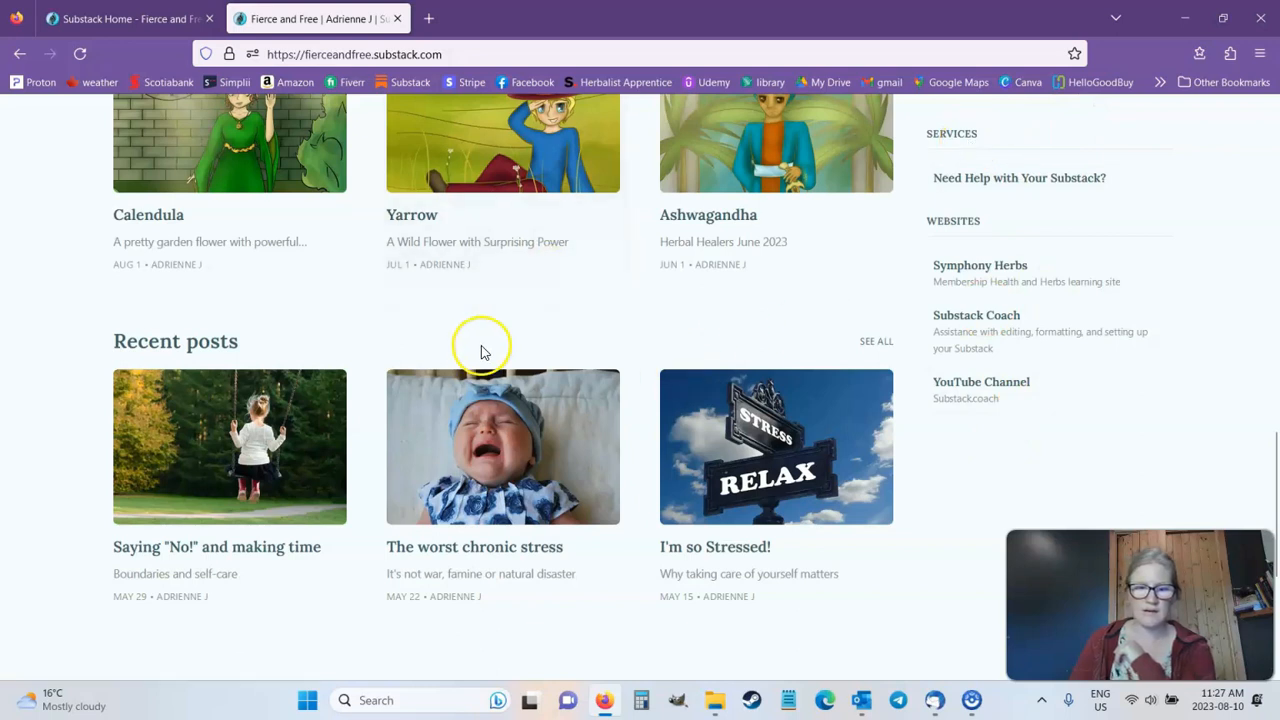
scroll(480, 351, "up", 9)
scroll(460, 430, "up", 8)
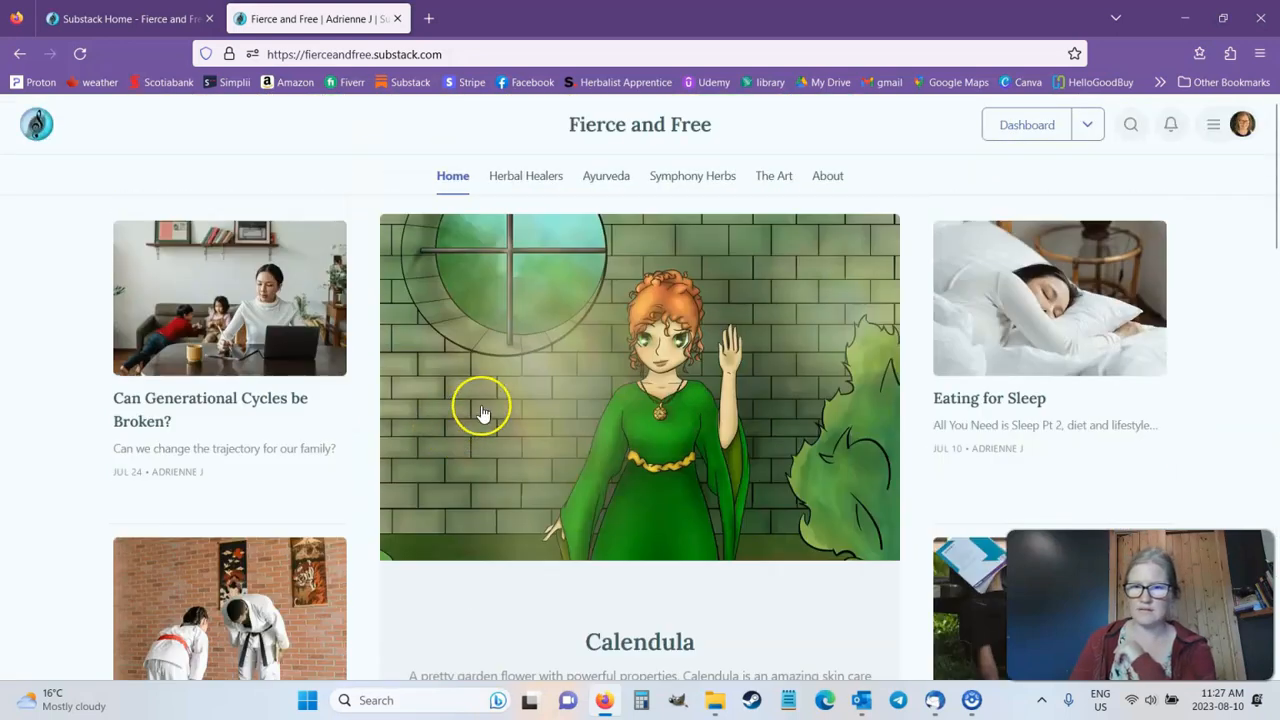
Step: Switch back to the publication's website settings and review the Navigation, Pages and Tags lists
left_click(214, 22)
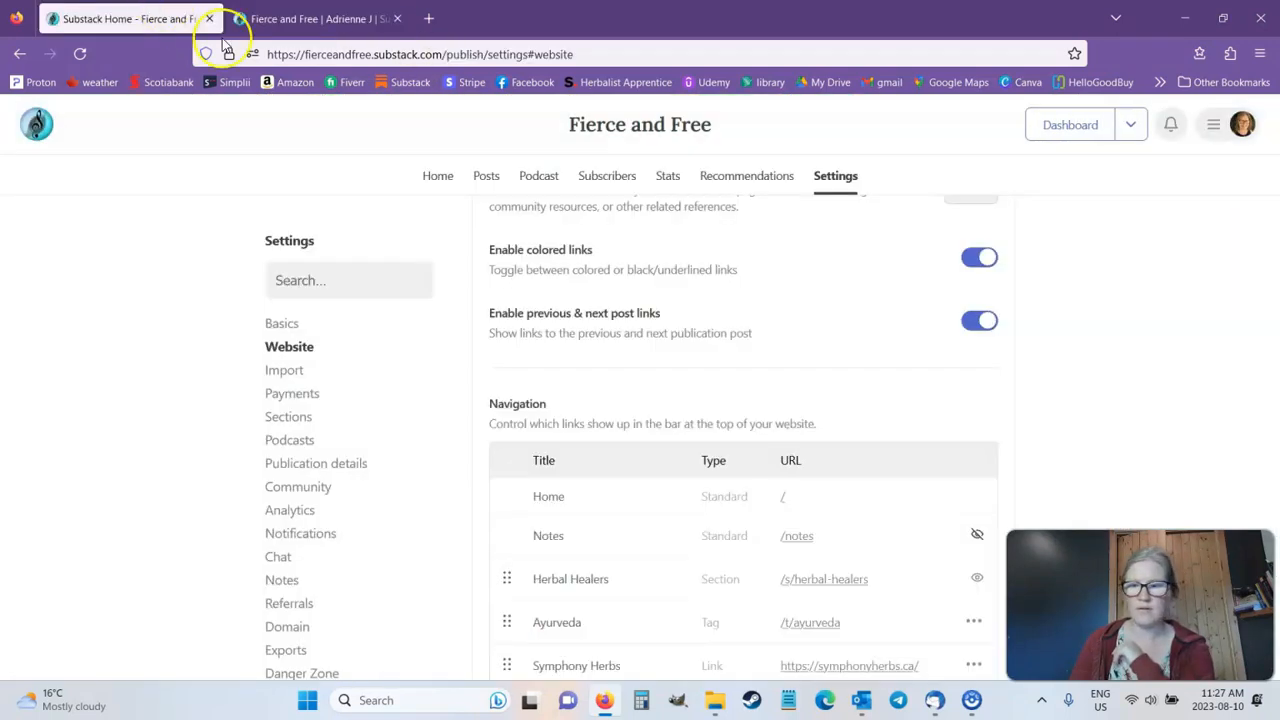
scroll(1140, 415, "down", 3)
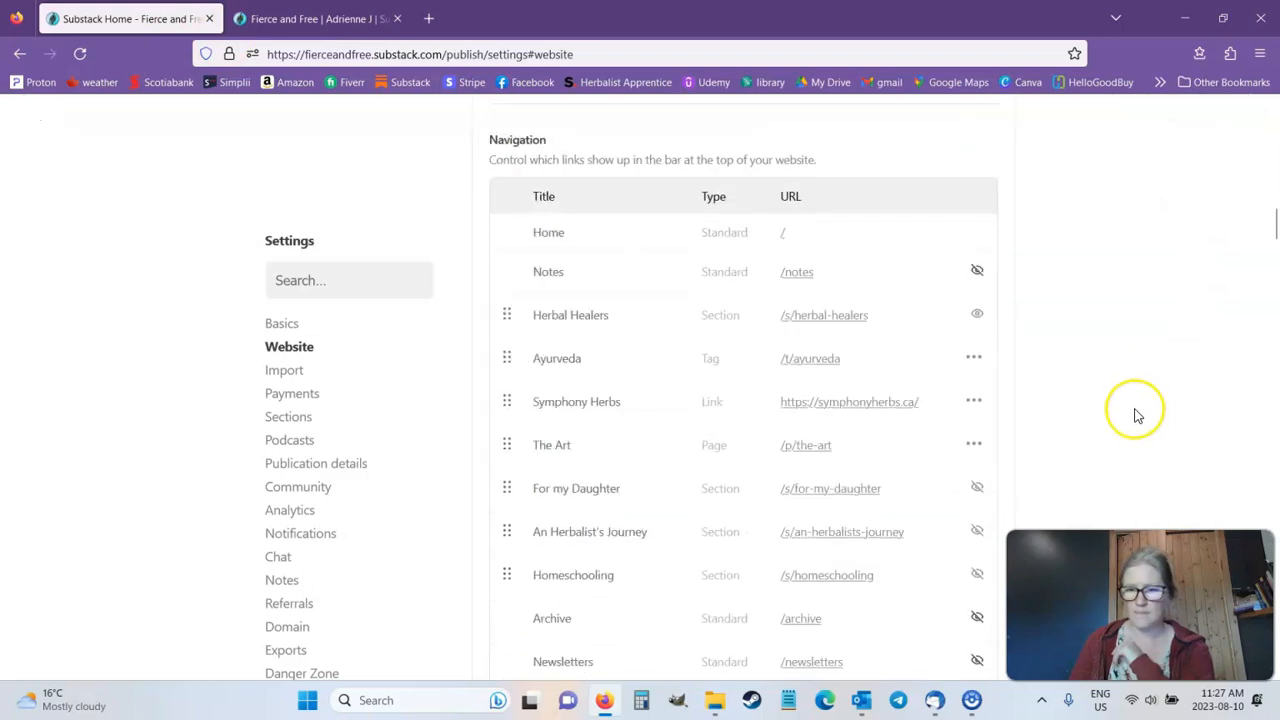
scroll(1135, 415, "down", 3)
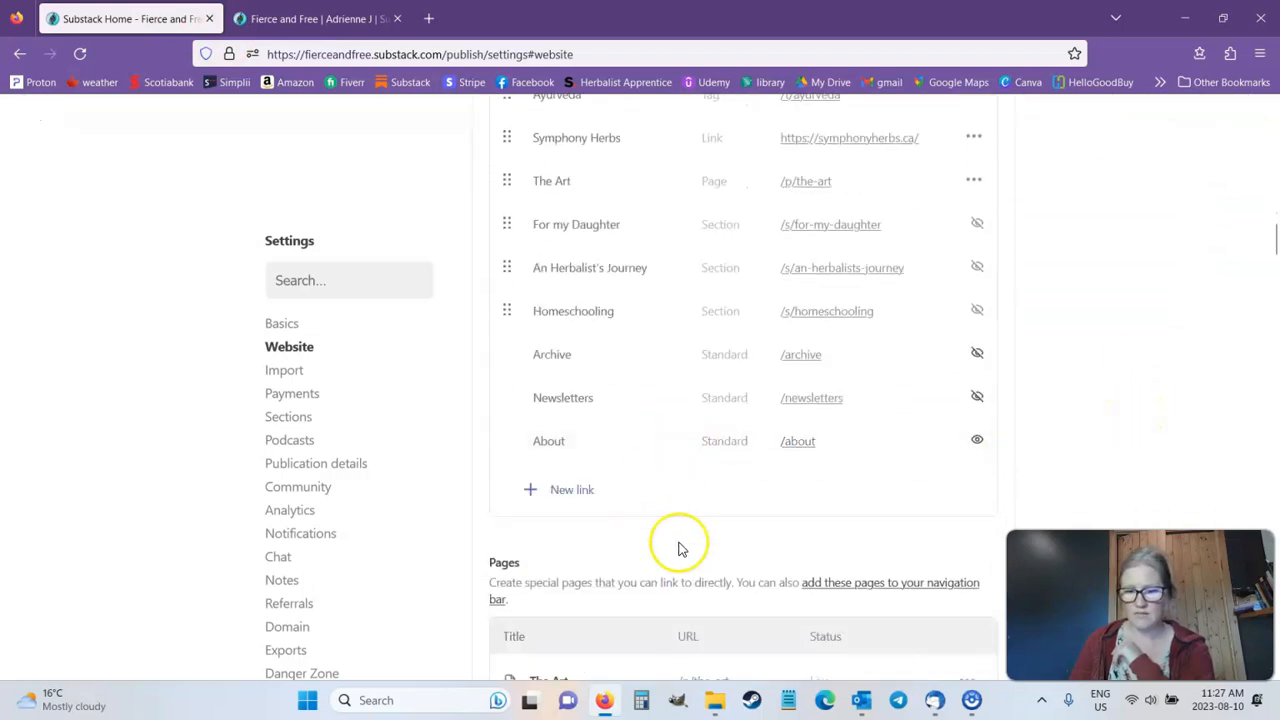
scroll(1210, 455, "down", 3)
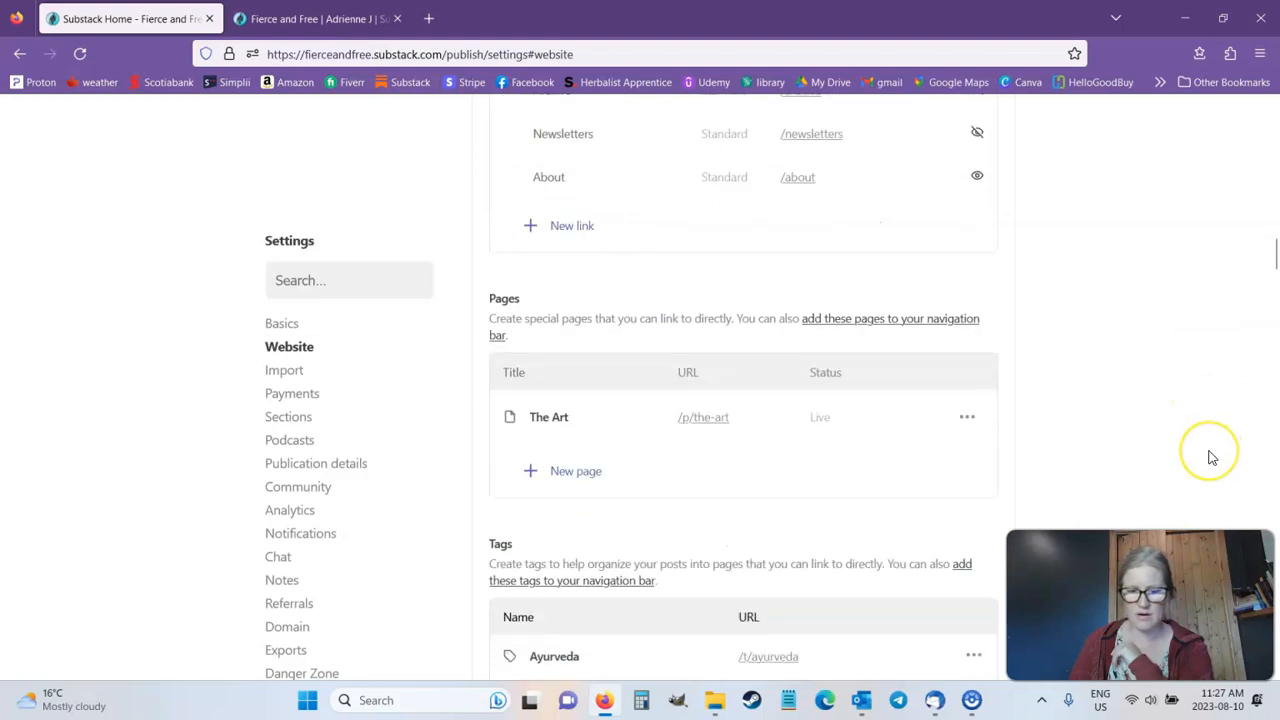
scroll(1210, 457, "up", 5)
scroll(1210, 457, "up", 6)
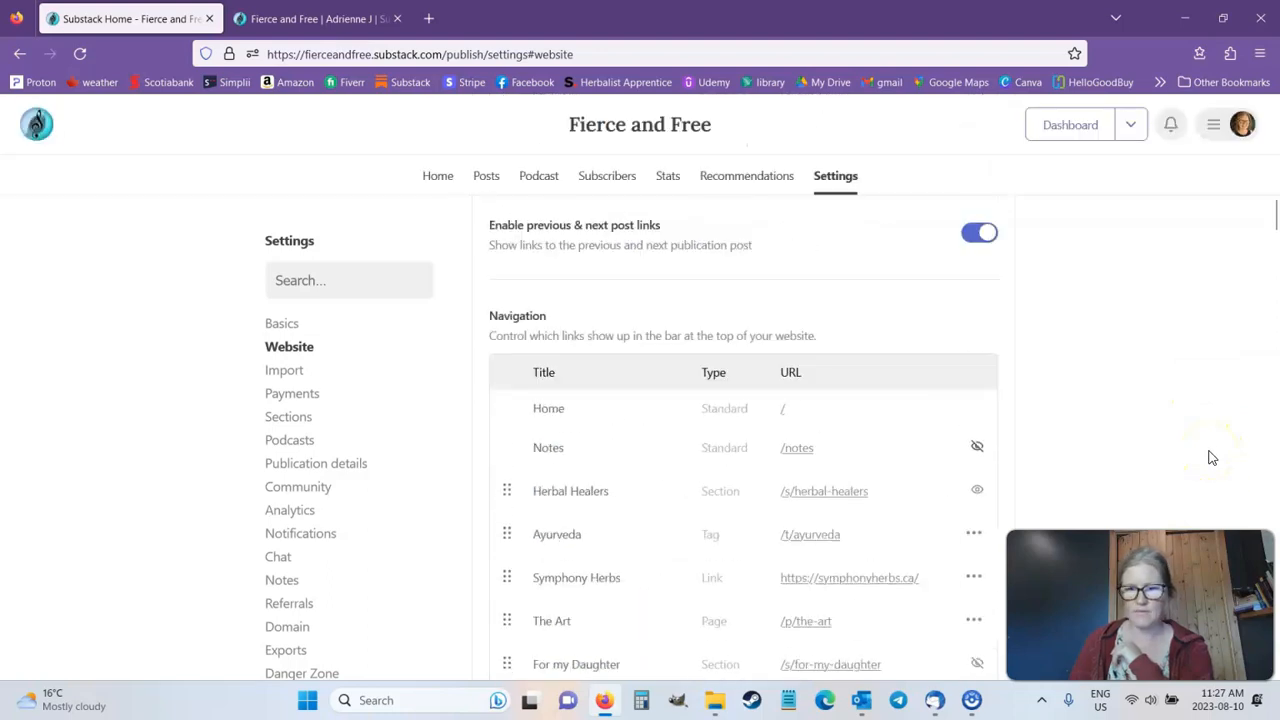